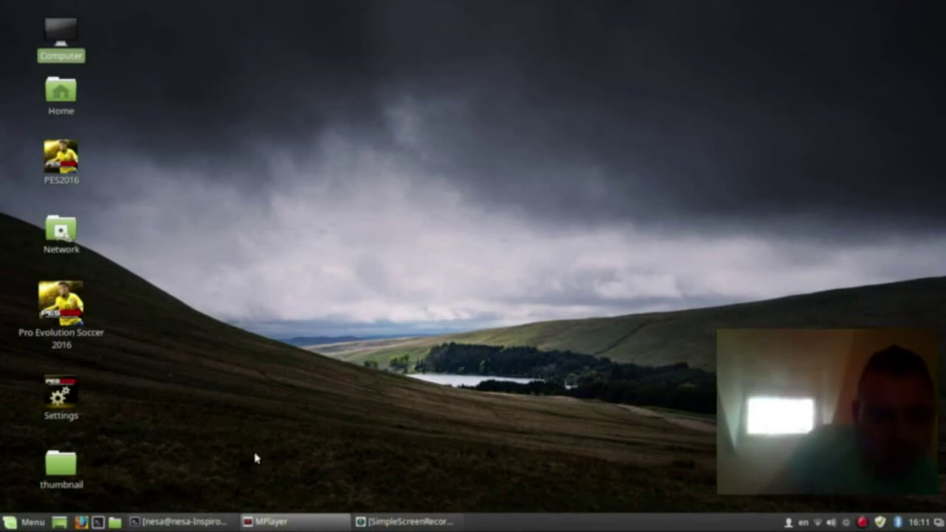
Browse the application categories, open the system shutdown options and dismiss them without choosing one.
{"action": "left_click", "coordinate": [25, 525]}
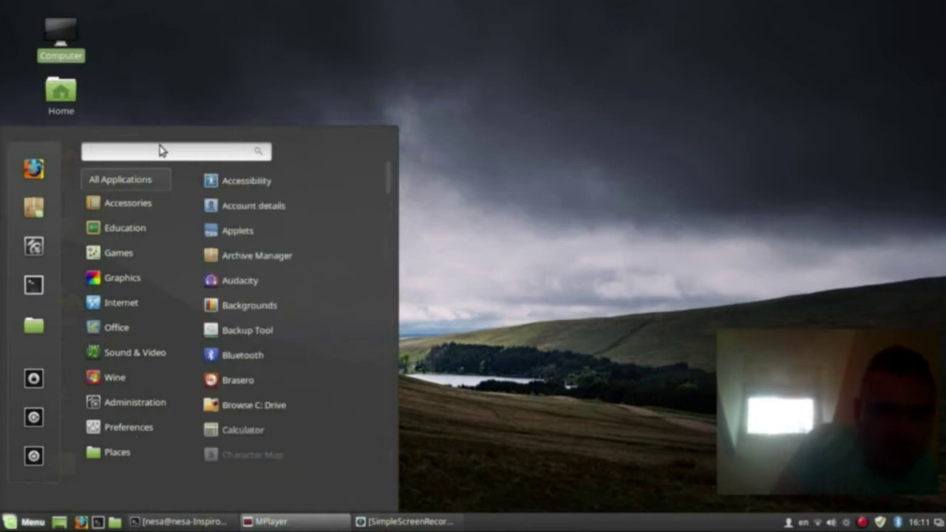
{"action": "key", "text": "Down"}
{"action": "key", "text": "Down"}
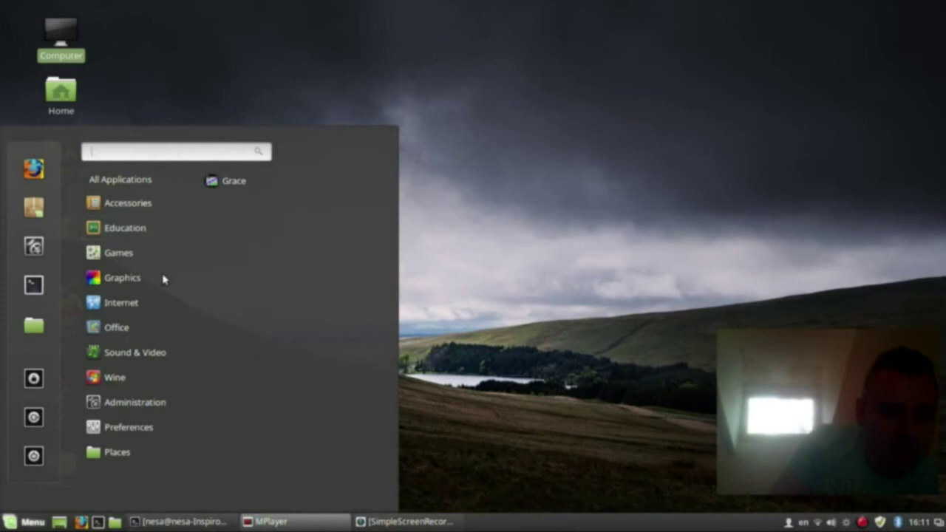
{"action": "left_click", "coordinate": [34, 458]}
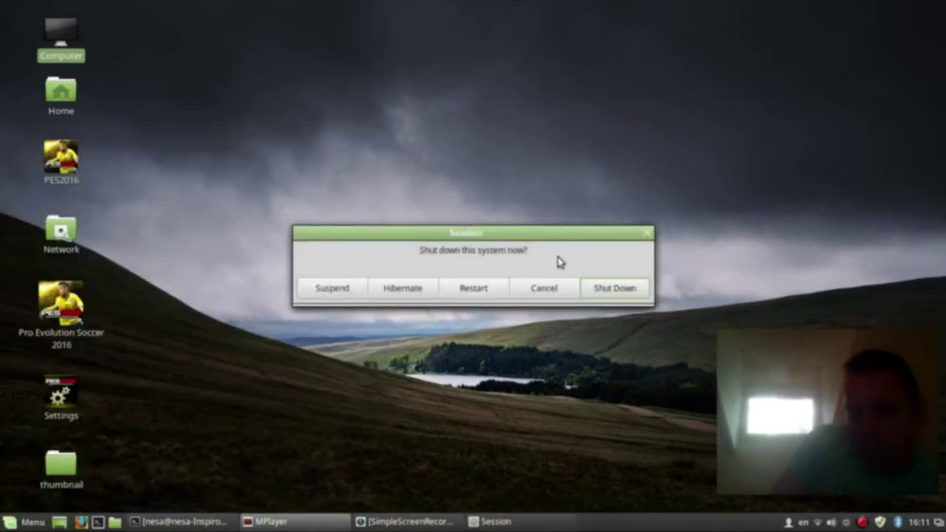
{"action": "left_click", "coordinate": [648, 232]}
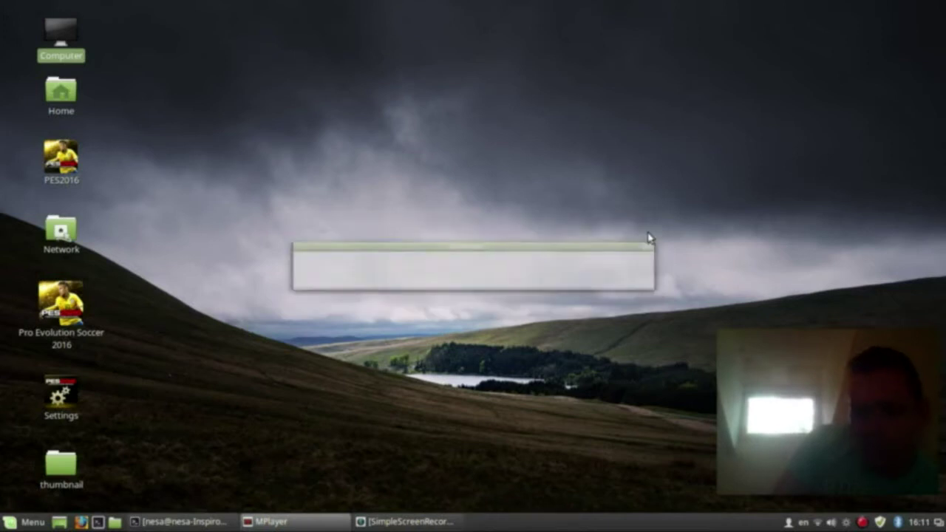
View the context options available on the empty desktop and close them without choosing one.
{"action": "left_click", "coordinate": [13, 523]}
{"action": "left_click", "coordinate": [447, 227]}
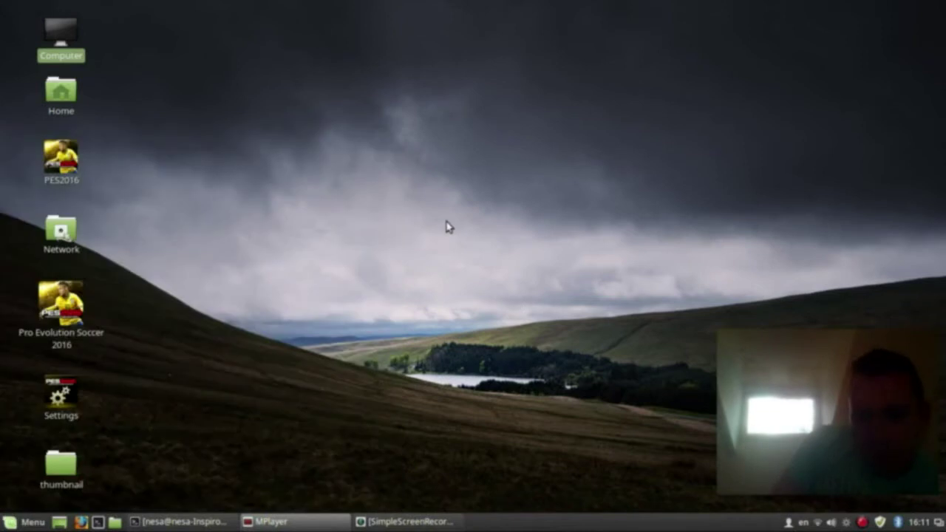
{"action": "right_click", "coordinate": [447, 227]}
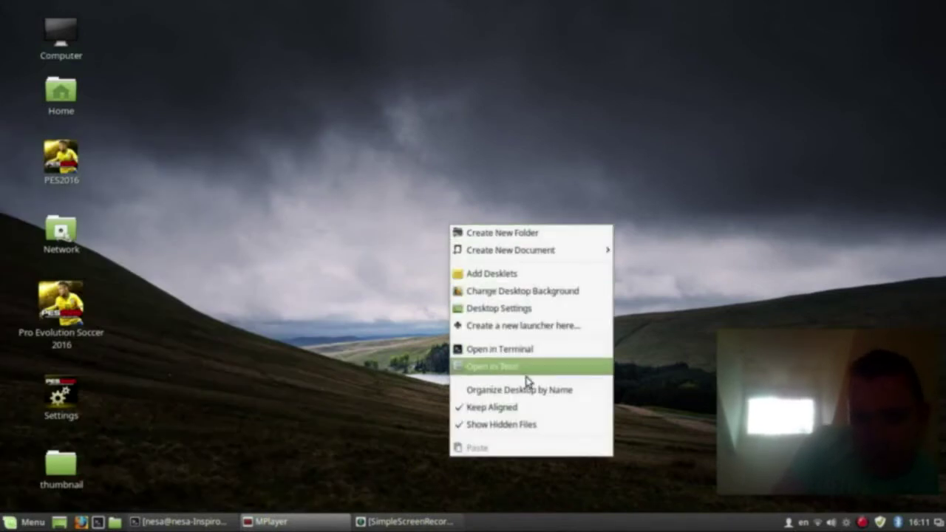
{"action": "left_click", "coordinate": [359, 365]}
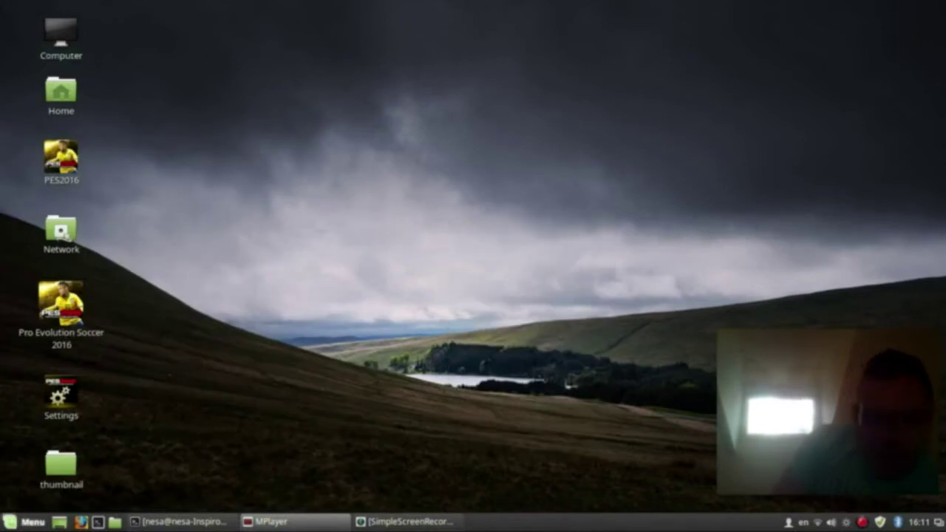
Look through the installed applications by category, including Graphics and Wine, without launching any.
{"action": "left_click", "coordinate": [10, 523]}
{"action": "mouse_move", "coordinate": [165, 292]}
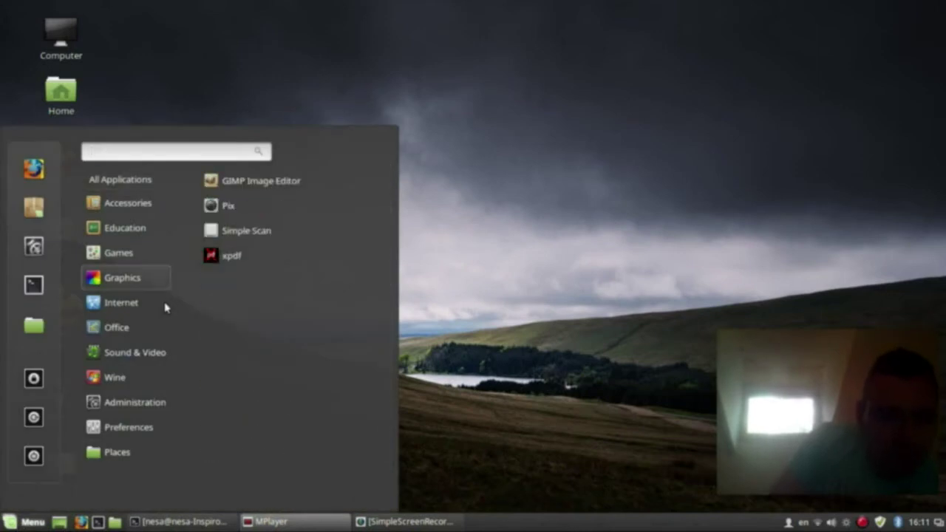
{"action": "mouse_move", "coordinate": [119, 377]}
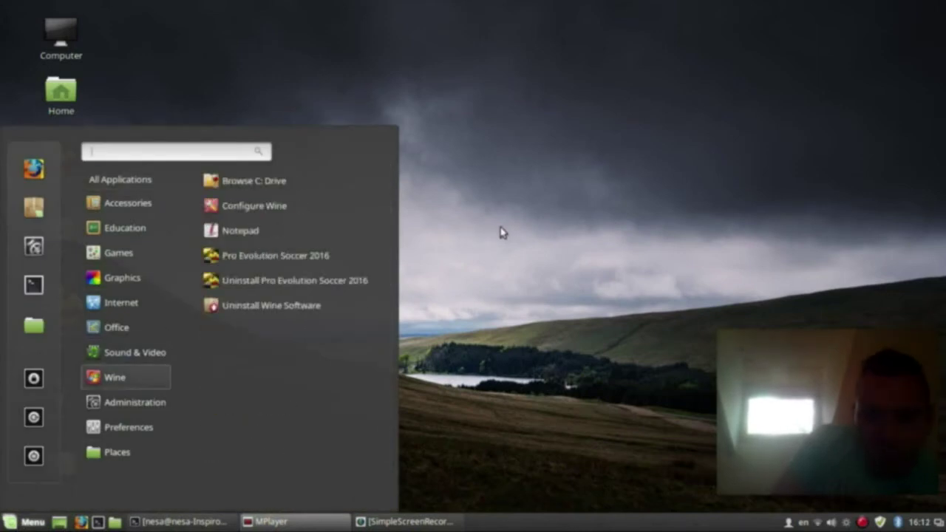
{"action": "left_click", "coordinate": [501, 233]}
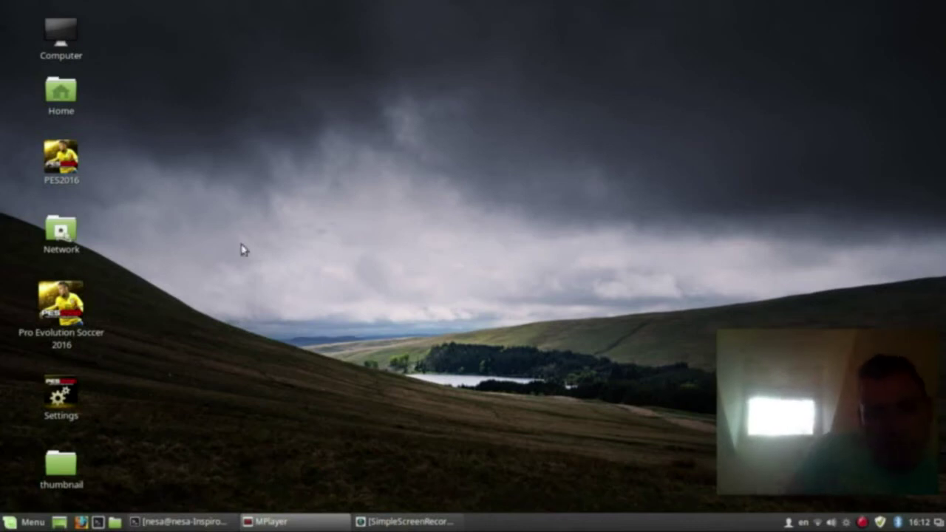
Search the installed applications for "theme" and open the Themes settings.
{"action": "left_click", "coordinate": [16, 523]}
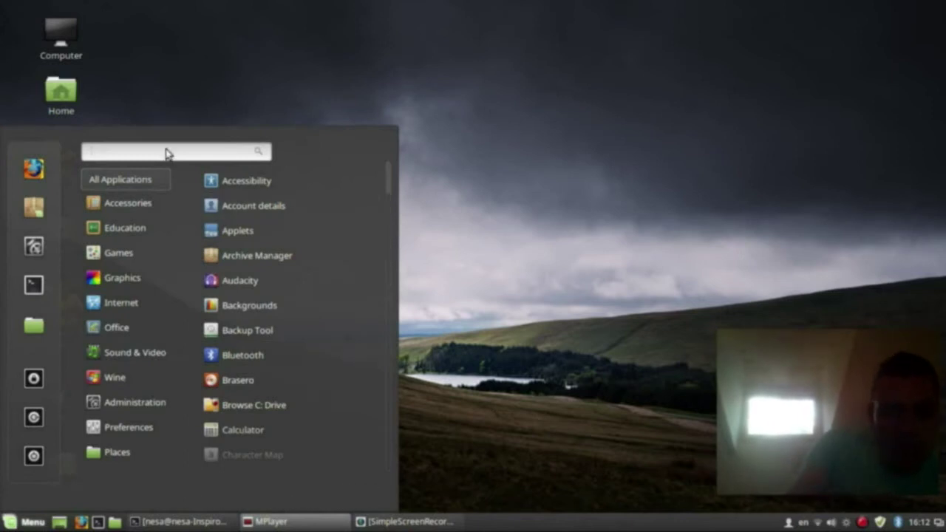
{"action": "type", "text": "the"}
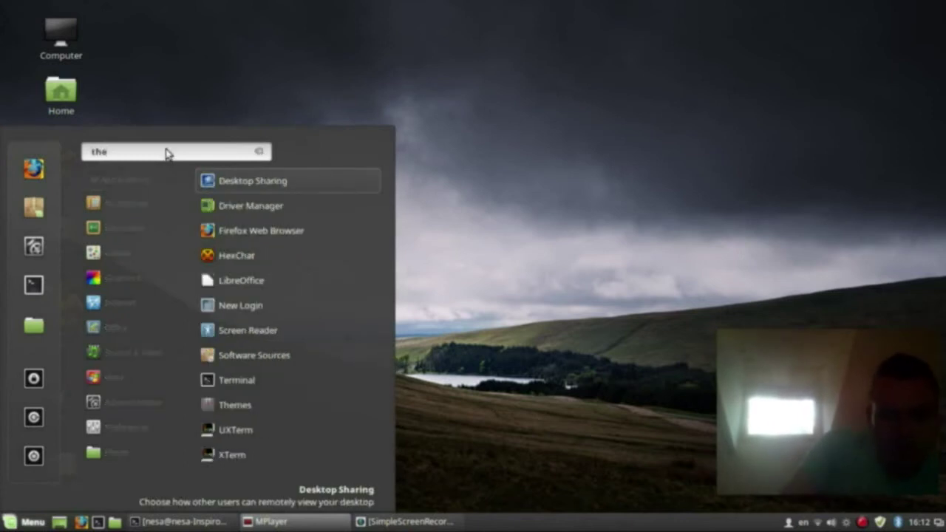
{"action": "type", "text": "me"}
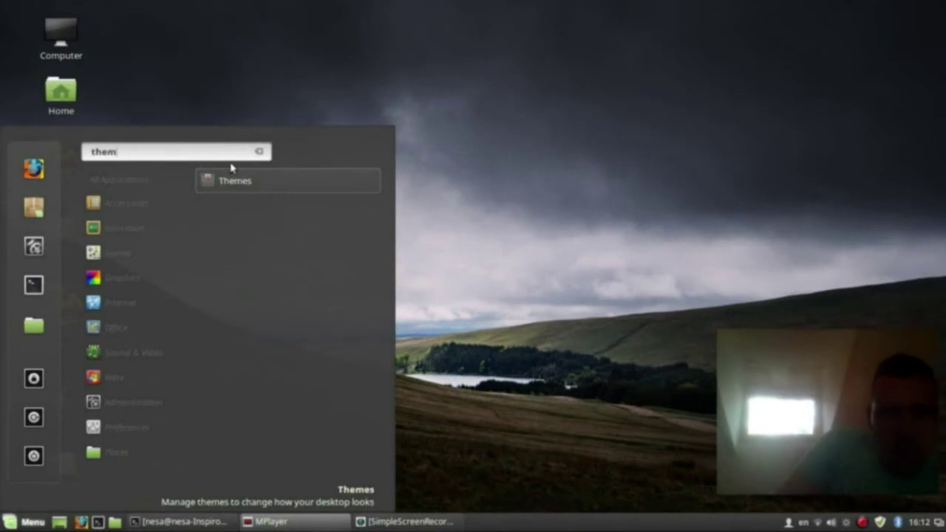
{"action": "left_click", "coordinate": [269, 185]}
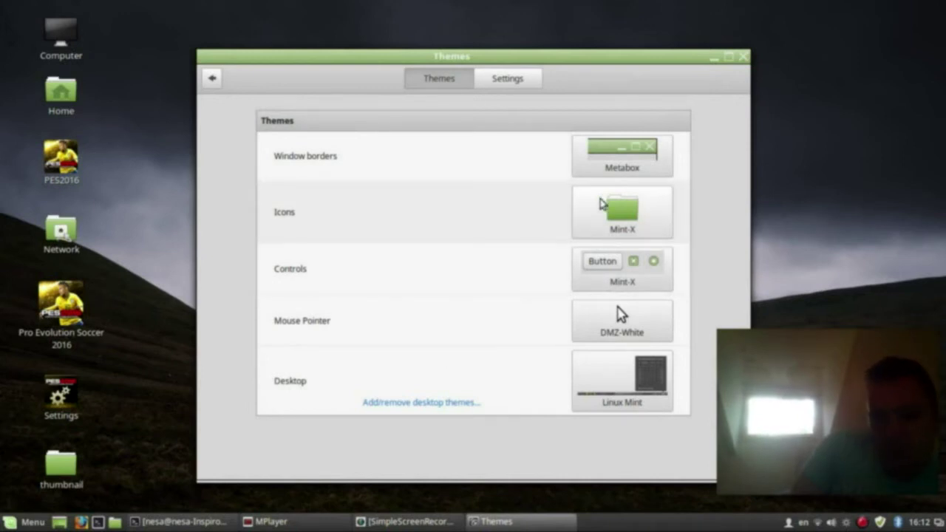
Examine the available icon and window border themes without changing either selection.
{"action": "left_click", "coordinate": [623, 227]}
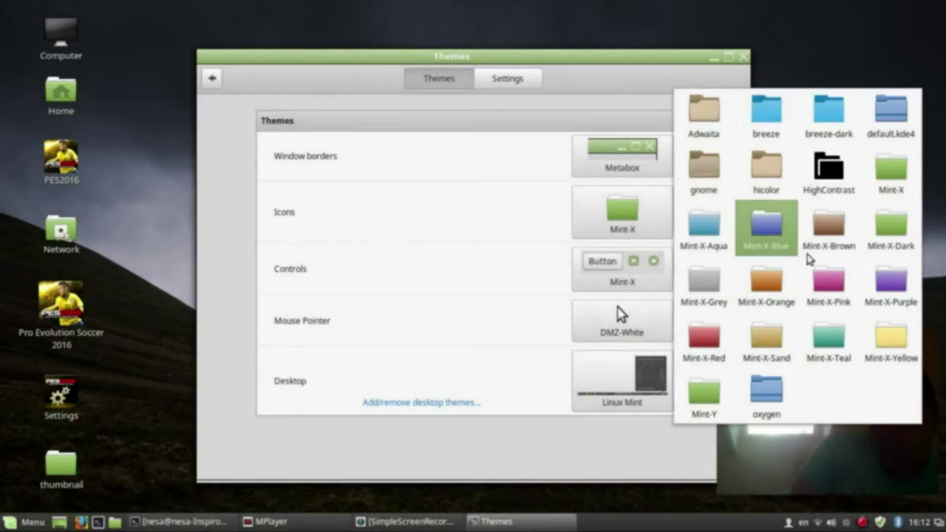
{"action": "left_click", "coordinate": [618, 159]}
{"action": "left_click", "coordinate": [620, 157]}
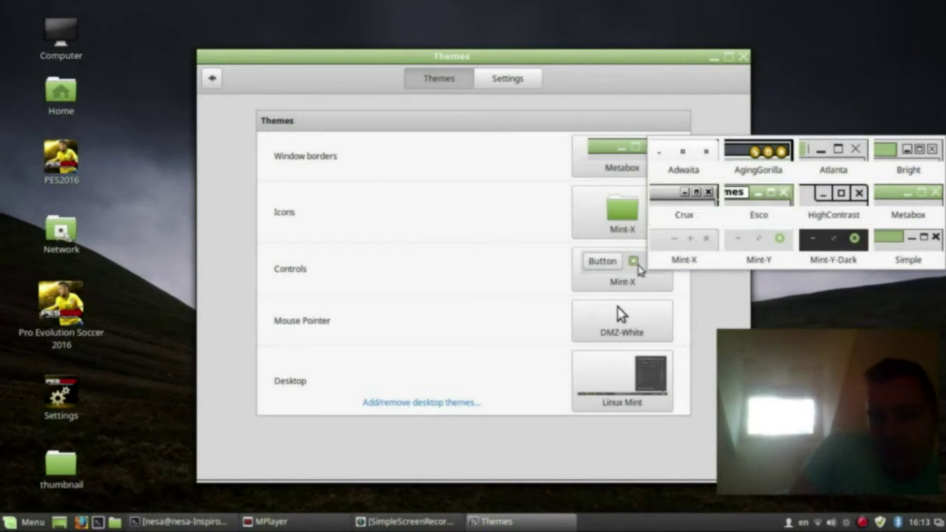
{"action": "left_click", "coordinate": [608, 287]}
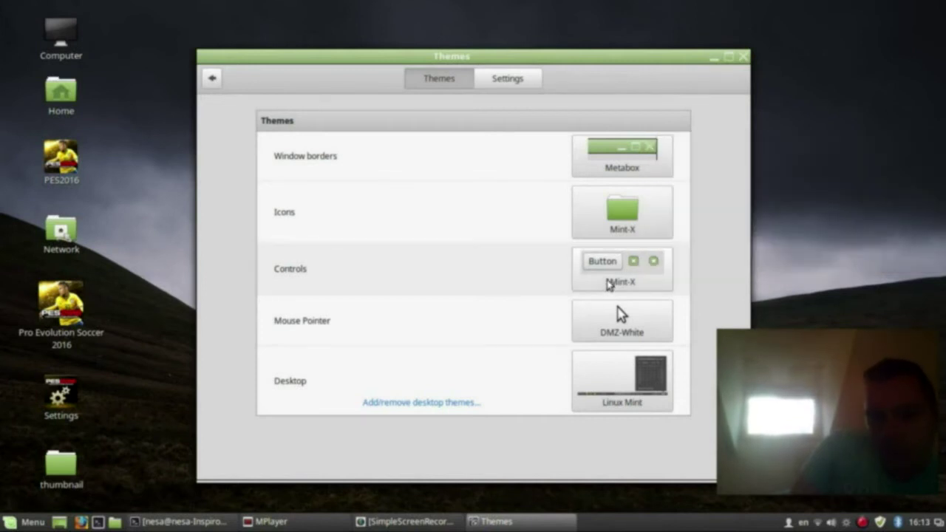
Examine the available controls and mouse pointer themes, keeping the current choices.
{"action": "left_click", "coordinate": [607, 287]}
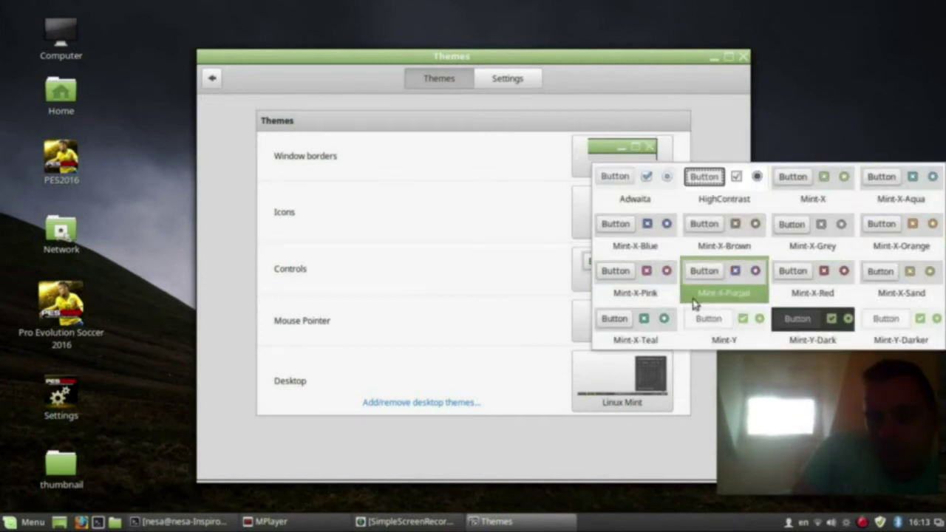
{"action": "left_click", "coordinate": [584, 328]}
{"action": "left_click", "coordinate": [585, 328]}
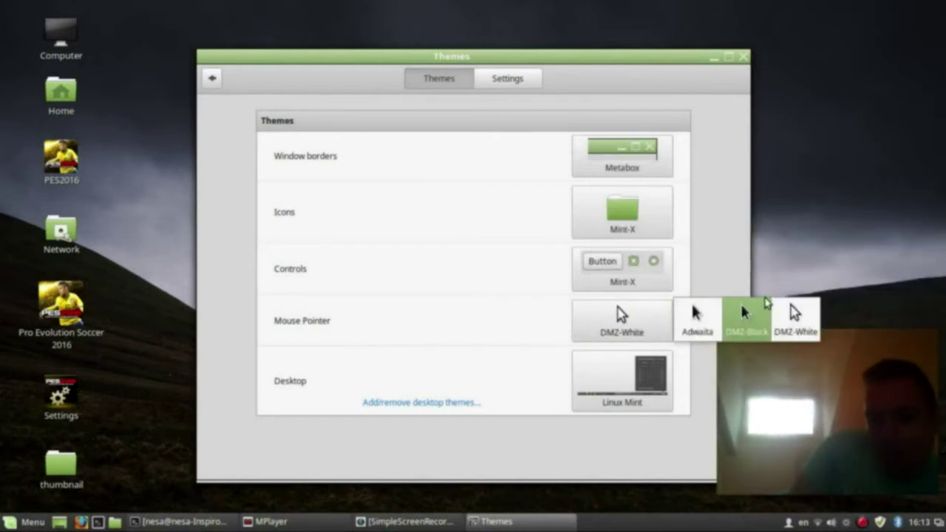
{"action": "left_click", "coordinate": [615, 330]}
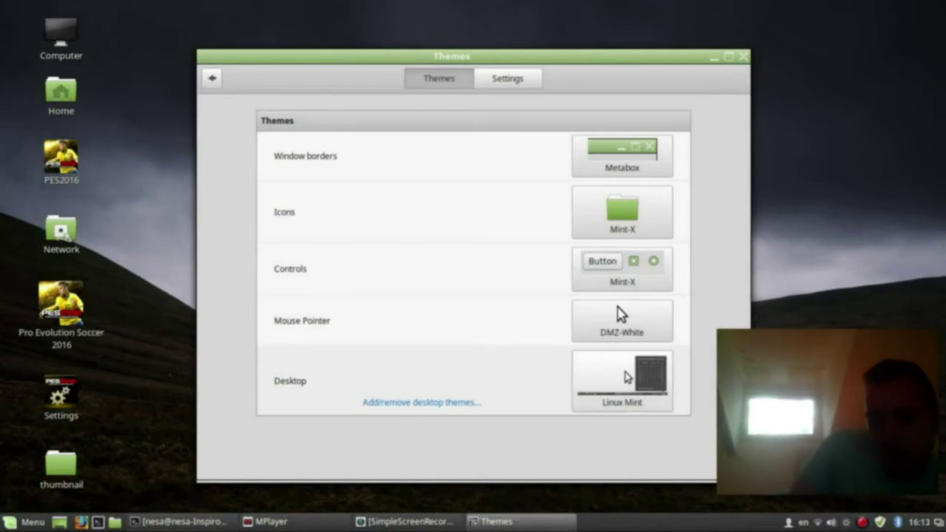
Examine the available desktop themes without applying one, and close the Themes window.
{"action": "left_click", "coordinate": [626, 377]}
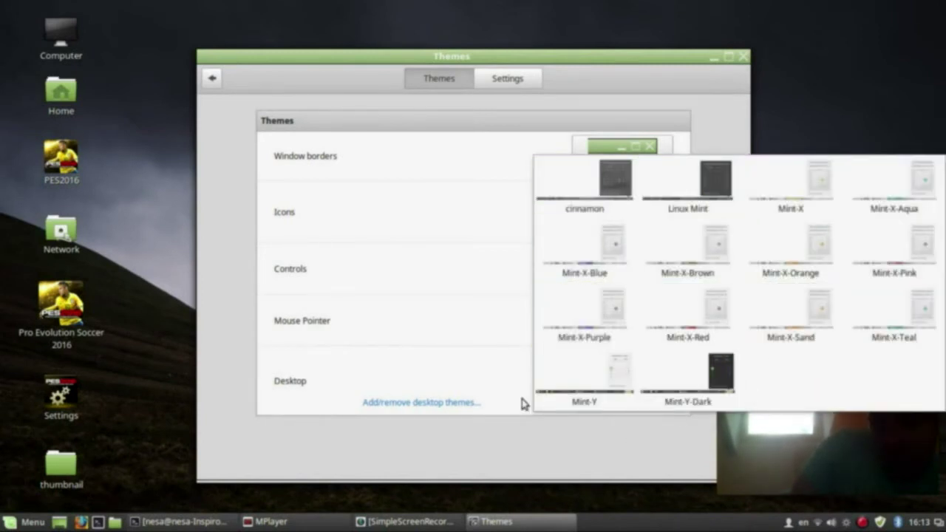
{"action": "left_click", "coordinate": [494, 376]}
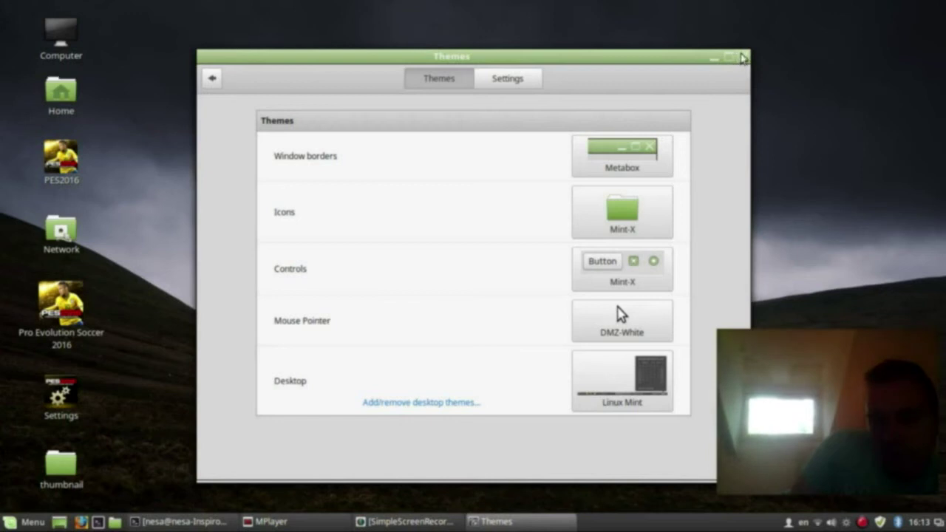
{"action": "left_click", "coordinate": [527, 81]}
{"action": "left_click", "coordinate": [742, 57]}
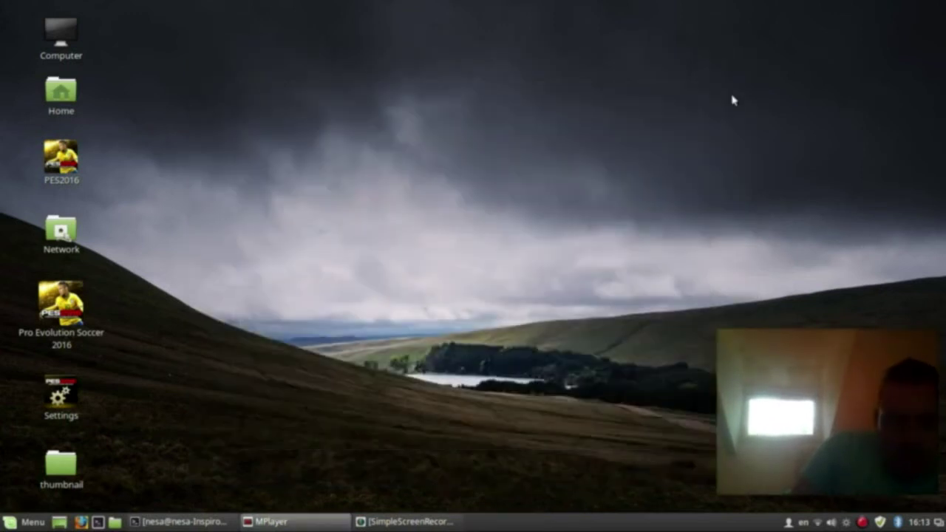
Look through the applications in the Internet, Sound & Video and Preferences categories without launching any.
{"action": "left_click", "coordinate": [14, 521]}
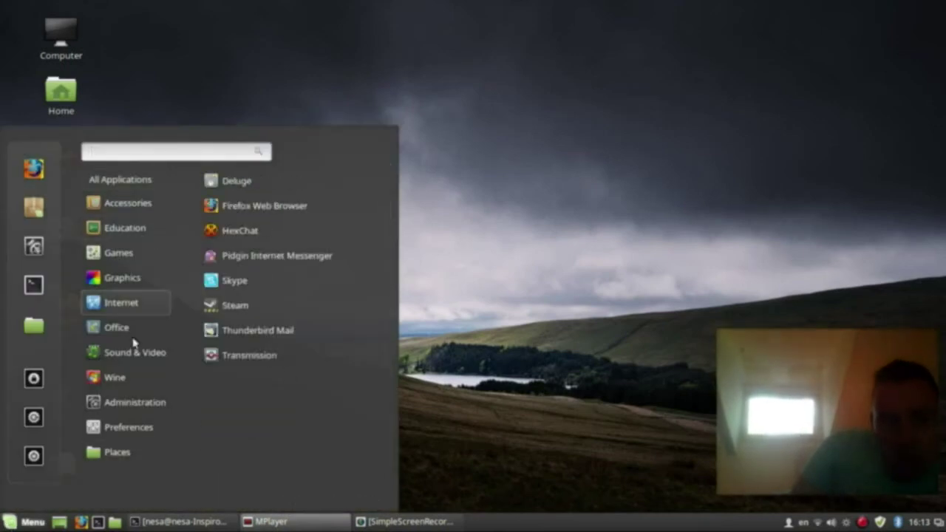
{"action": "mouse_move", "coordinate": [137, 352]}
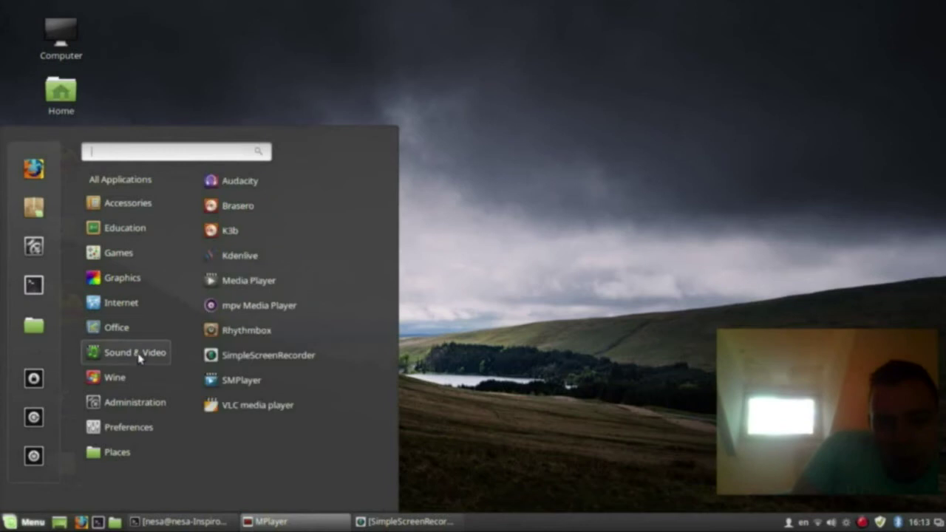
{"action": "mouse_move", "coordinate": [133, 428]}
{"action": "left_click", "coordinate": [580, 206]}
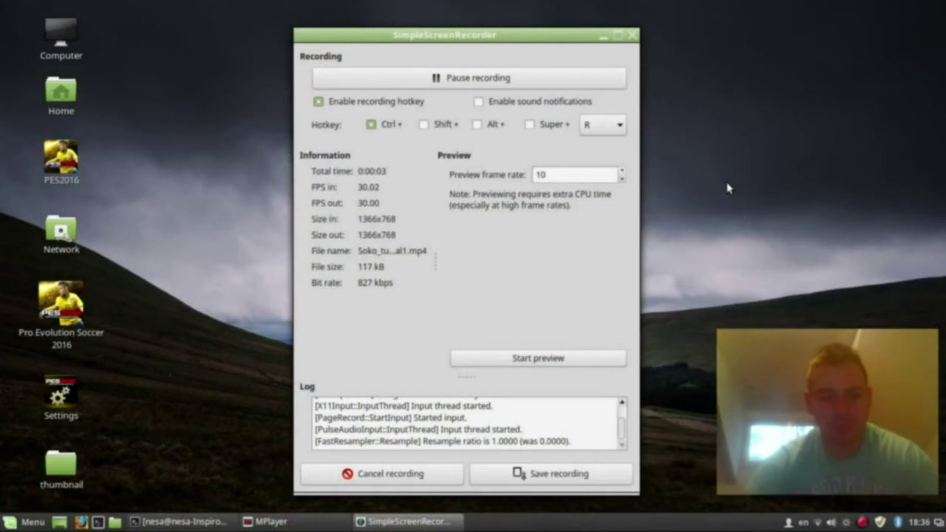
With the SimpleScreenRecorder window minimized, launch LibreOffice Writer to view its blank document, and close it.
{"action": "left_click", "coordinate": [604, 34]}
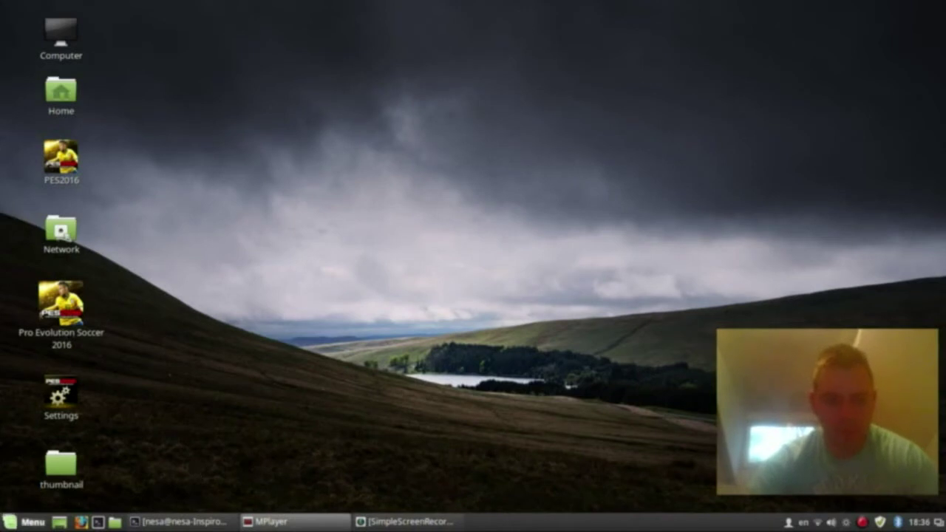
{"action": "left_click", "coordinate": [26, 522]}
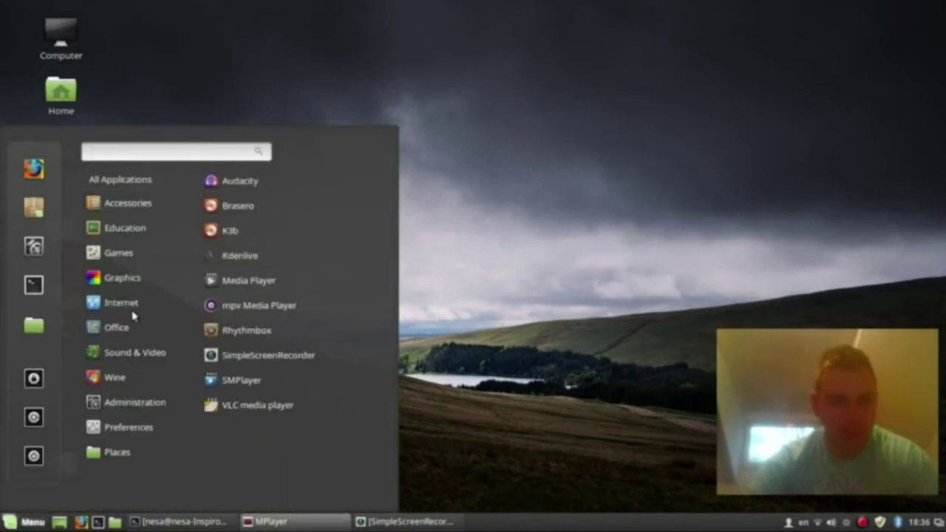
{"action": "mouse_move", "coordinate": [128, 330]}
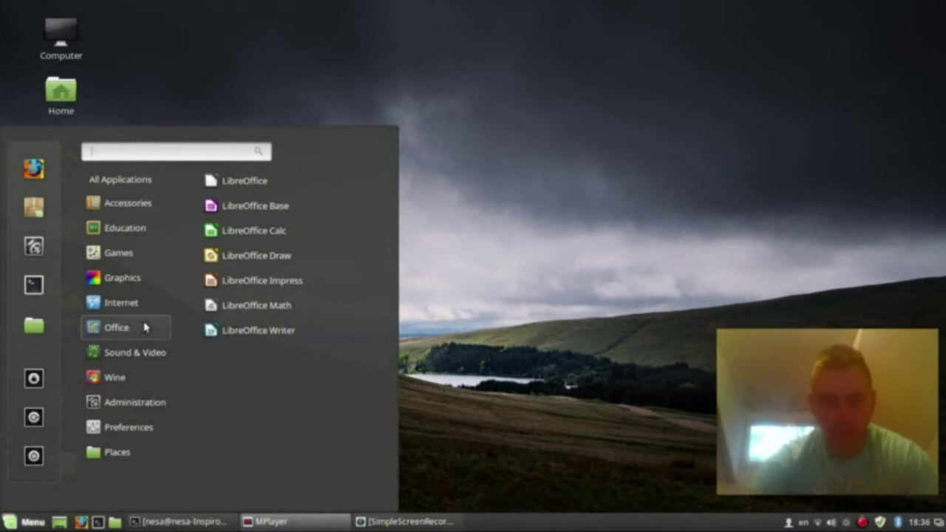
{"action": "left_click", "coordinate": [255, 330]}
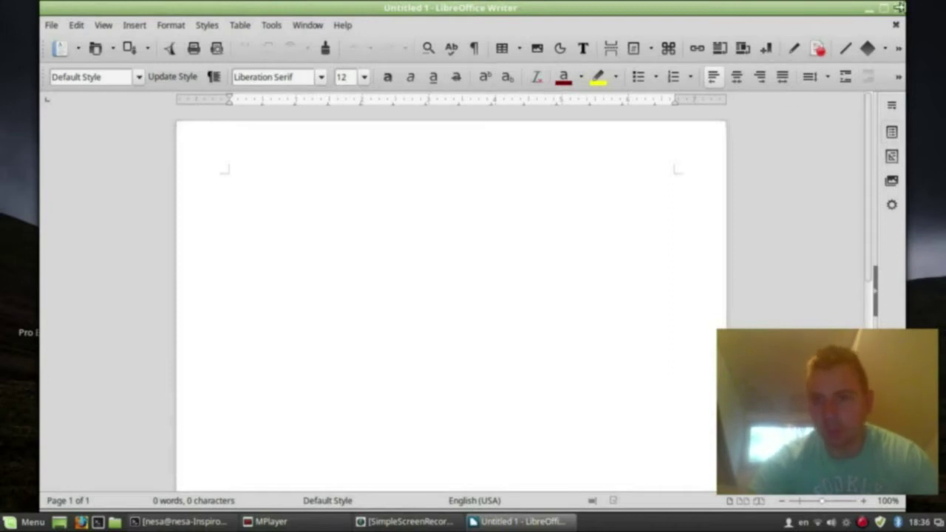
{"action": "left_click", "coordinate": [900, 8]}
Launch LibreOffice Calc from the Office applications to view its empty spreadsheet, and close it.
{"action": "left_click", "coordinate": [26, 523]}
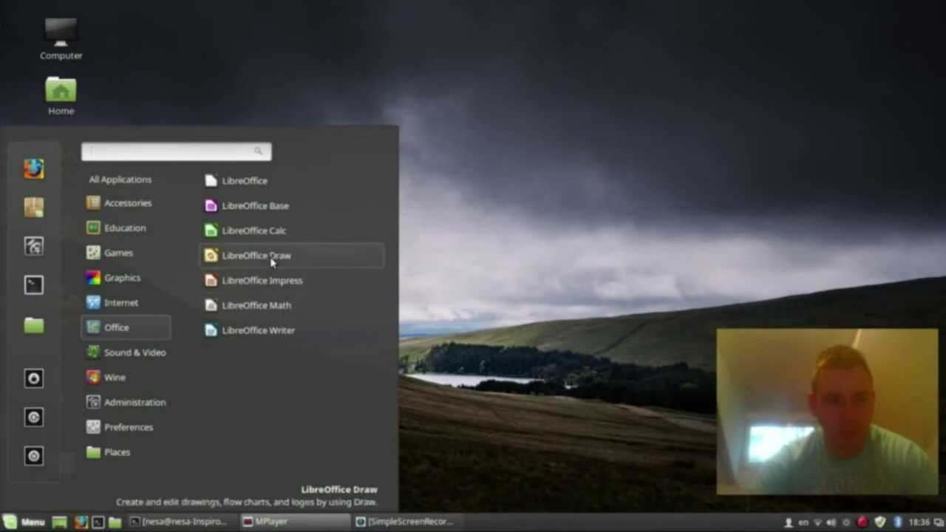
{"action": "left_click", "coordinate": [253, 231]}
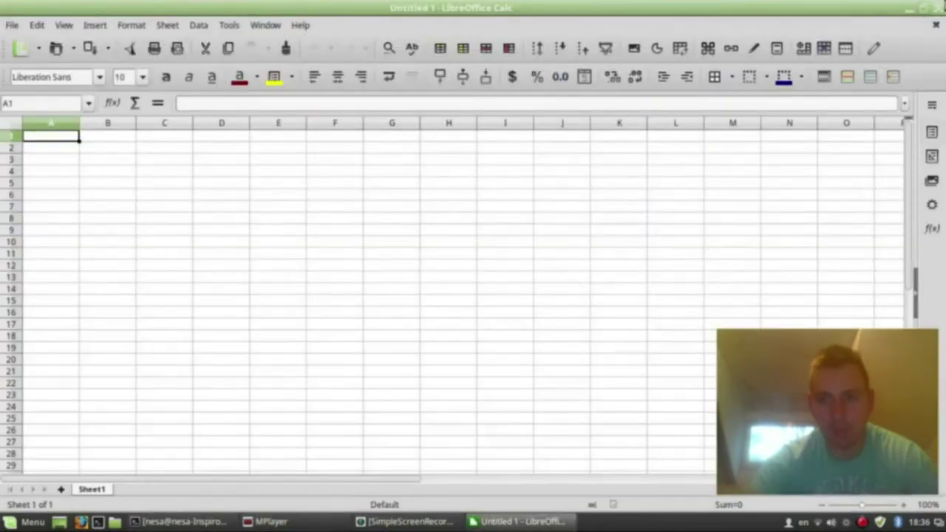
{"action": "left_click", "coordinate": [942, 5]}
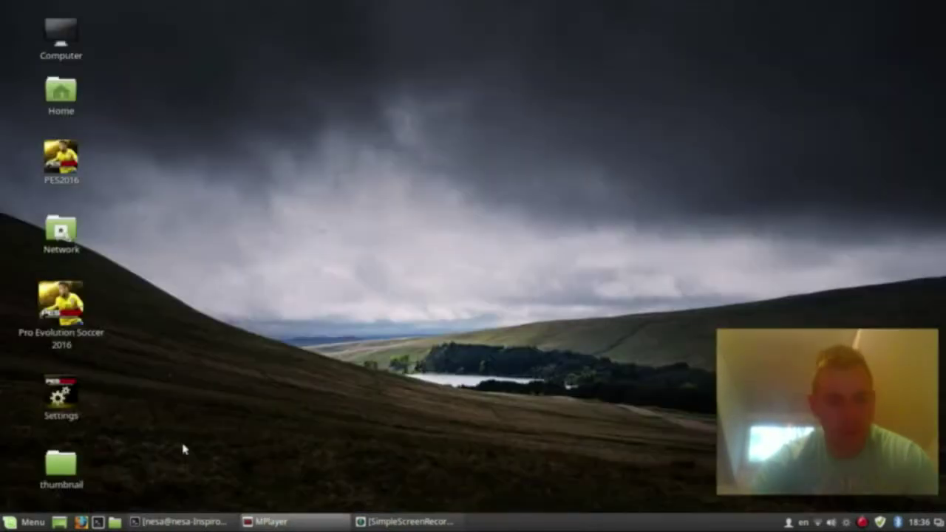
Launch LibreOffice Impress from the Office applications to view its blank presentation.
{"action": "left_click", "coordinate": [30, 522]}
{"action": "mouse_move", "coordinate": [131, 328]}
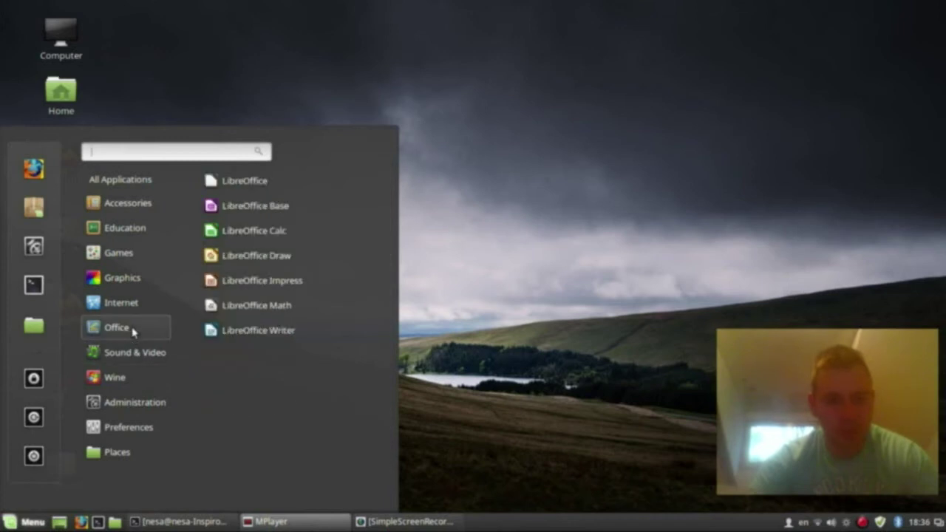
{"action": "left_click", "coordinate": [261, 280]}
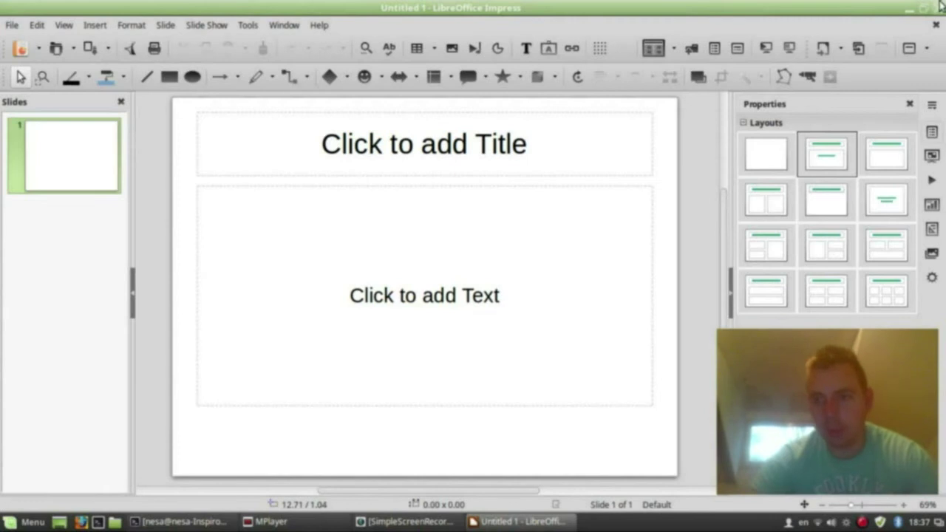
Close the Impress presentation, then launch Firefox from the applications menu with an additional tab.
{"action": "left_click", "coordinate": [941, 5]}
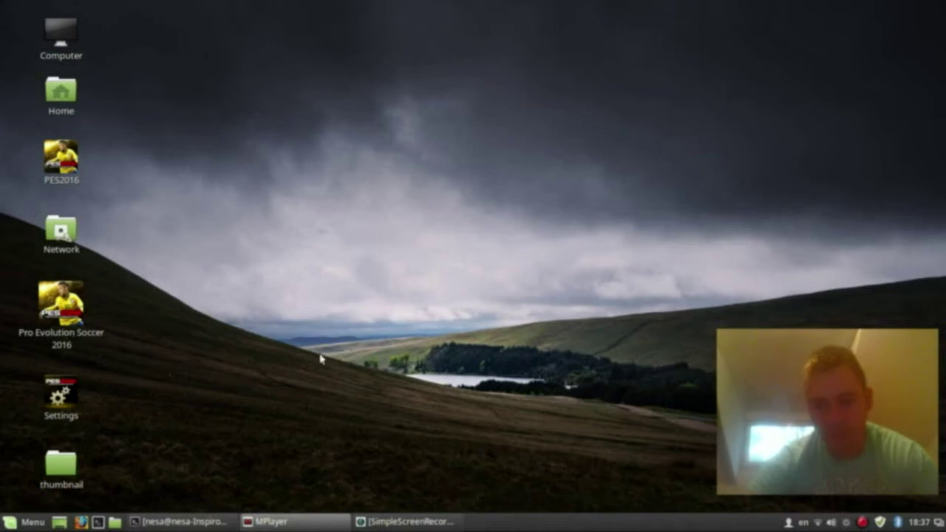
{"action": "left_click", "coordinate": [28, 522]}
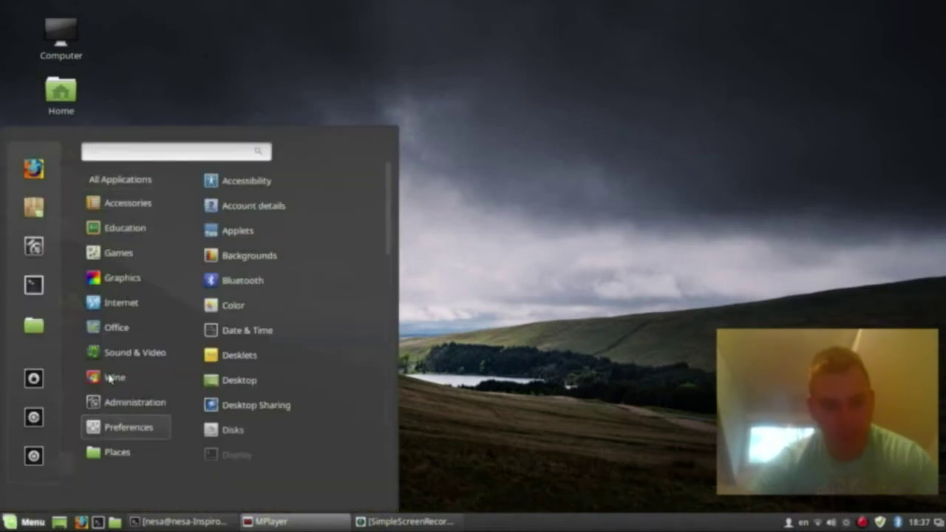
{"action": "mouse_move", "coordinate": [134, 352]}
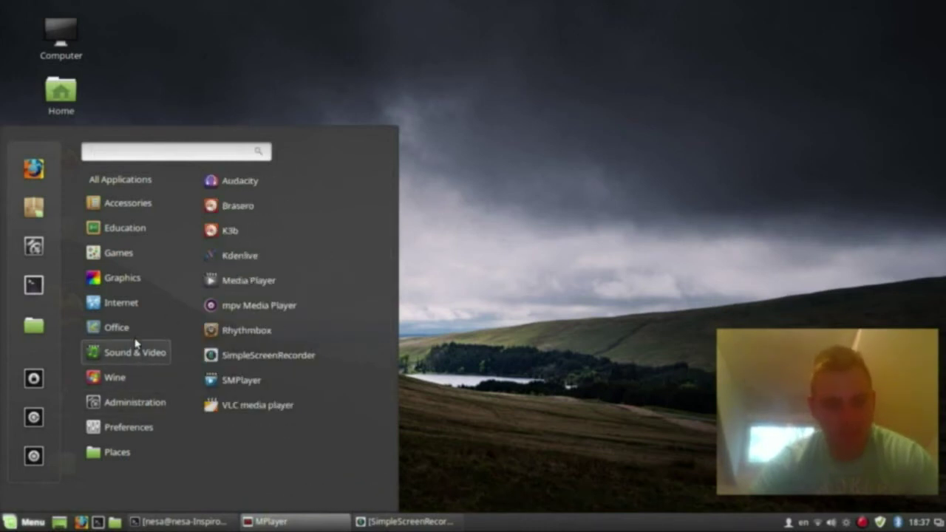
{"action": "left_click", "coordinate": [34, 171]}
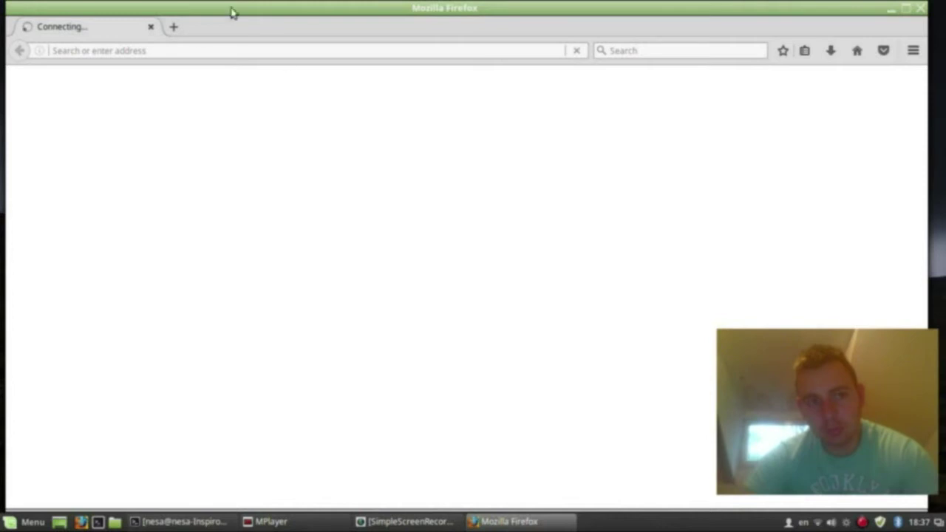
{"action": "left_click", "coordinate": [174, 28]}
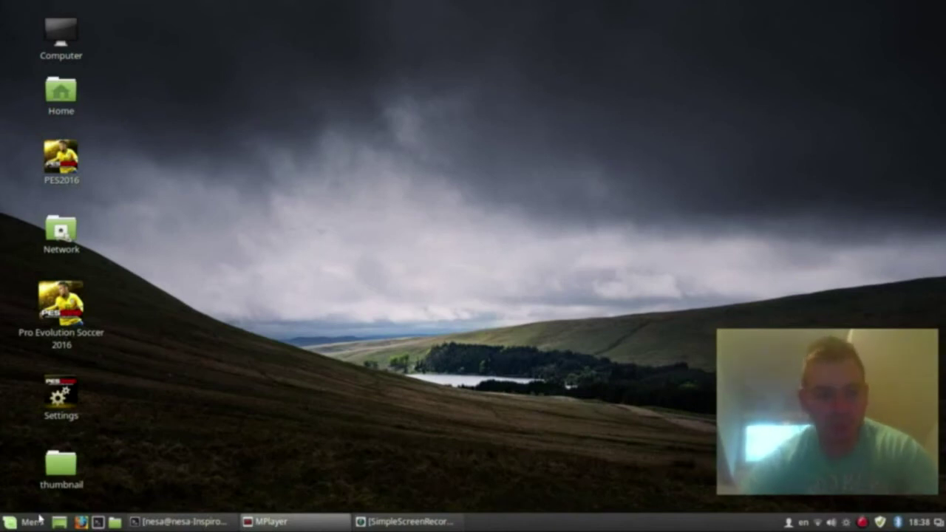
Search the installed applications for "driver" and launch Driver Manager.
{"action": "left_click", "coordinate": [11, 525]}
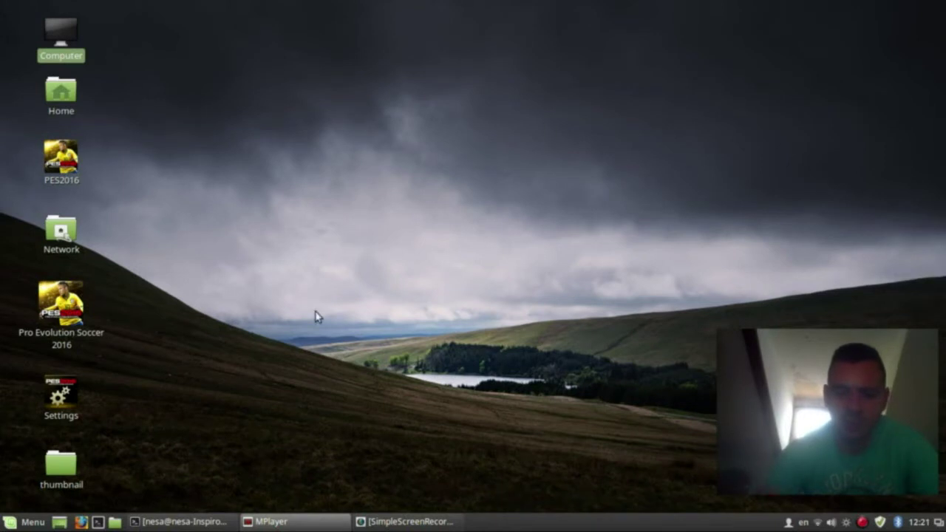
{"action": "left_click", "coordinate": [11, 523]}
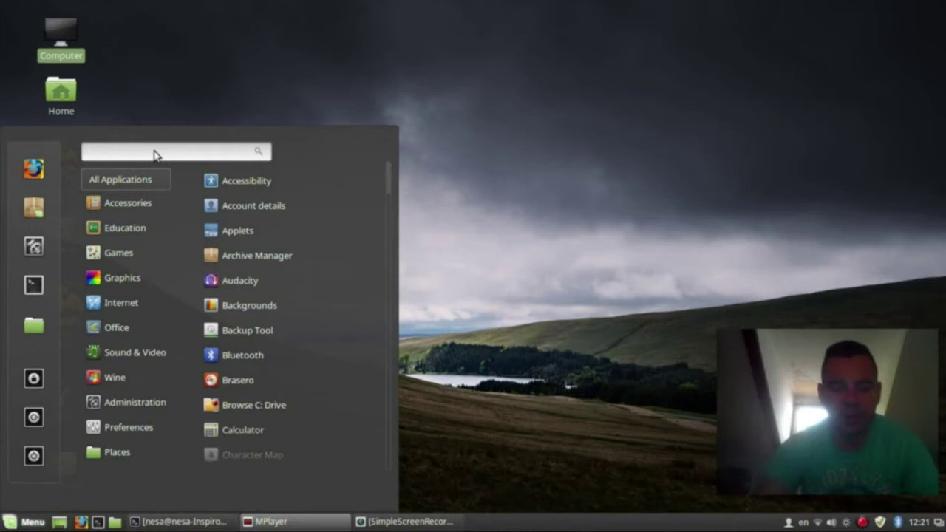
{"action": "type", "text": "drive"}
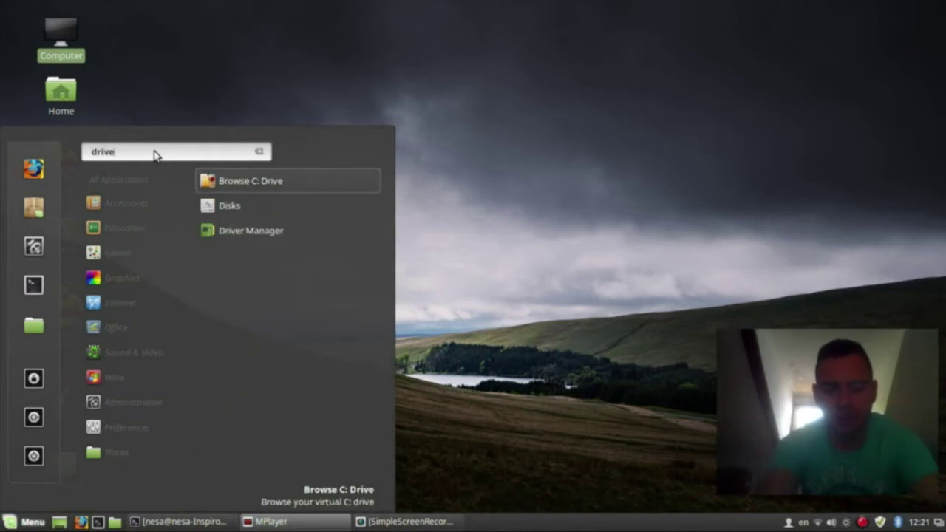
{"action": "type", "text": "r"}
{"action": "left_click", "coordinate": [270, 187]}
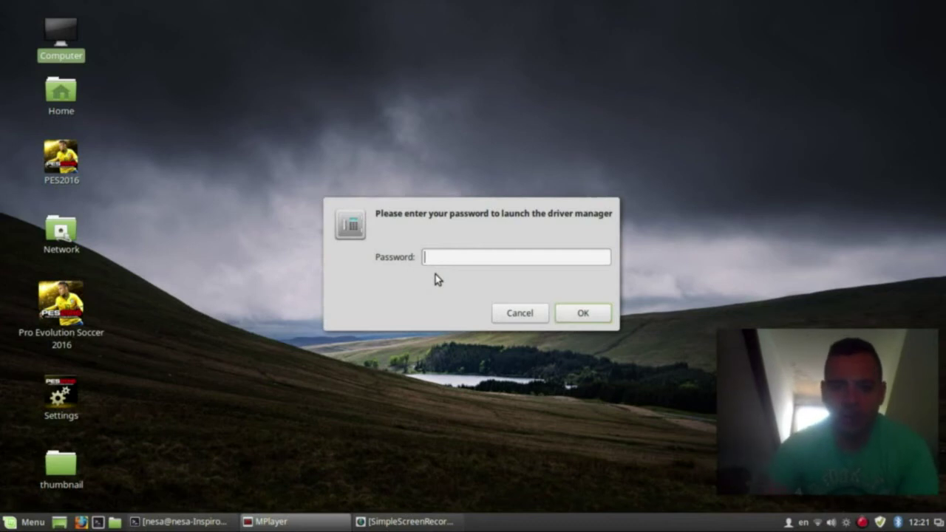
Enter the account password to authorize Driver Manager, review the listed hardware drivers, and close it.
{"action": "type", "text": "*********"}
{"action": "key", "text": "Return"}
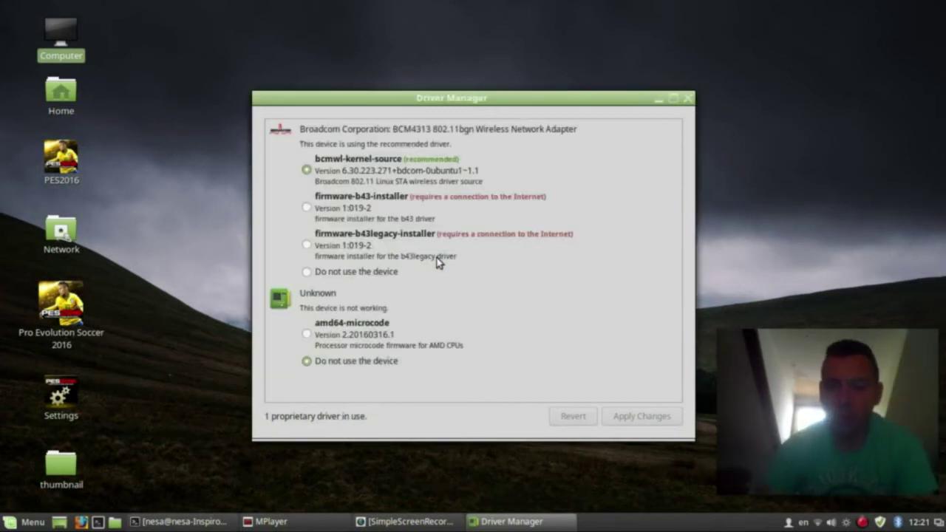
{"action": "left_click", "coordinate": [687, 98]}
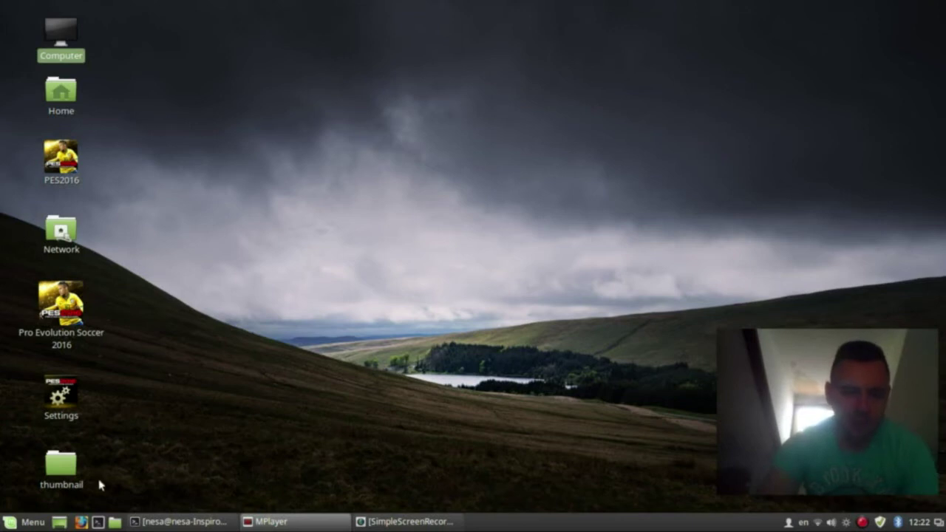
Run "sudo apt-get install vlc" in a new terminal, authorizing it with the account password, and close the terminal.
{"action": "left_click", "coordinate": [104, 523]}
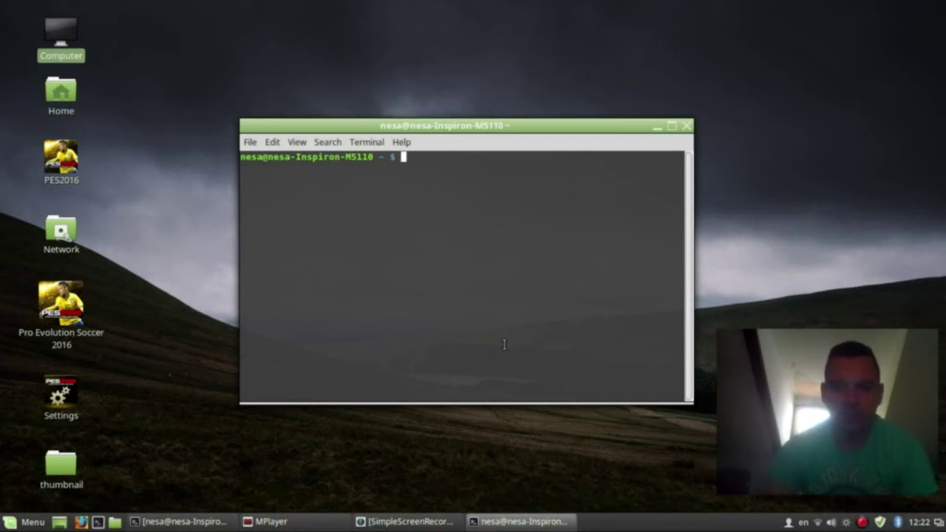
{"action": "type", "text": "su"}
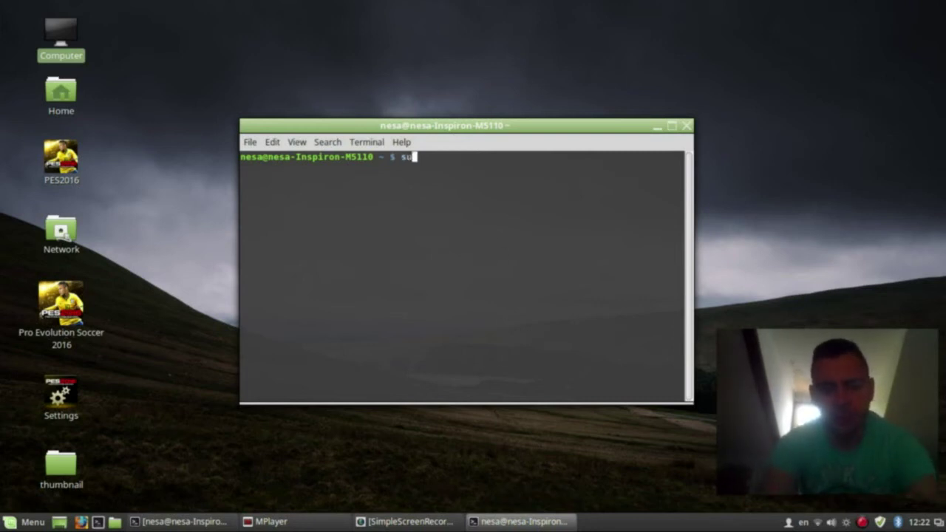
{"action": "type", "text": "do apt-g"}
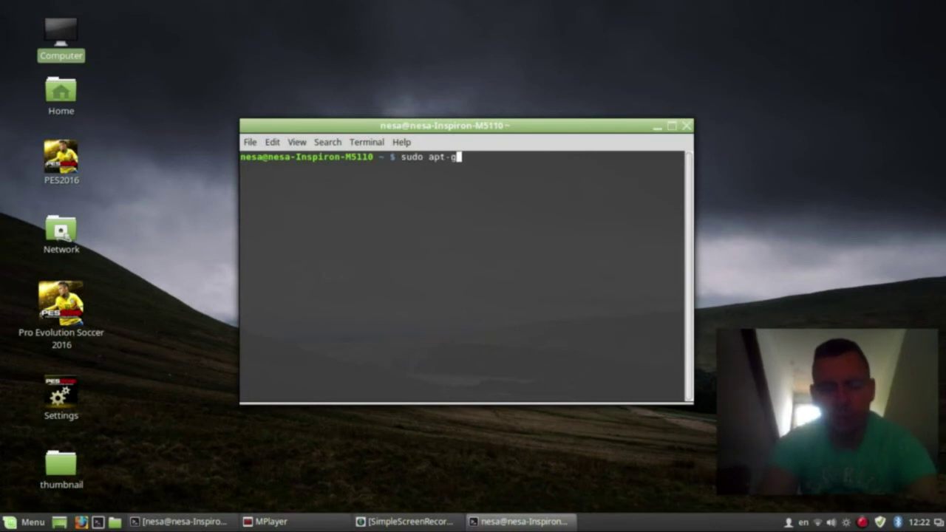
{"action": "type", "text": "et install "}
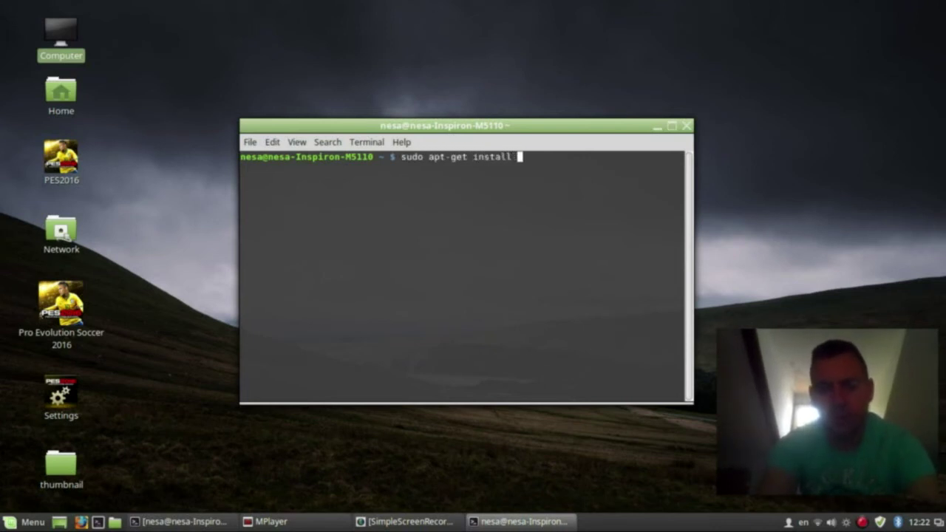
{"action": "type", "text": "vlc"}
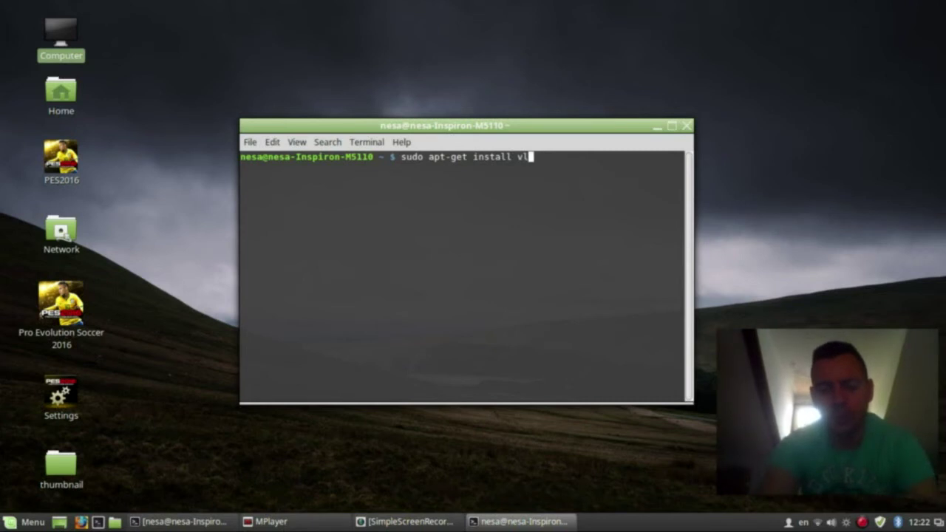
{"action": "key", "text": "Return"}
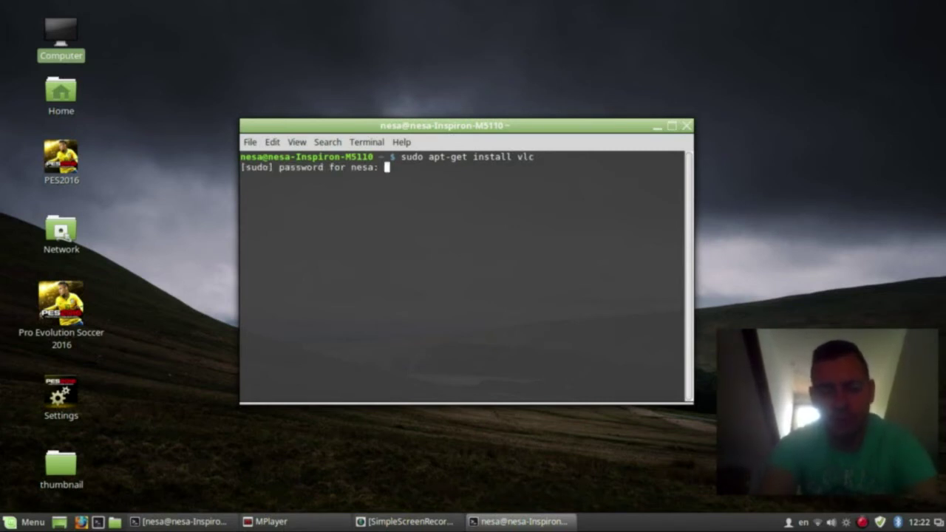
{"action": "key", "text": "Return"}
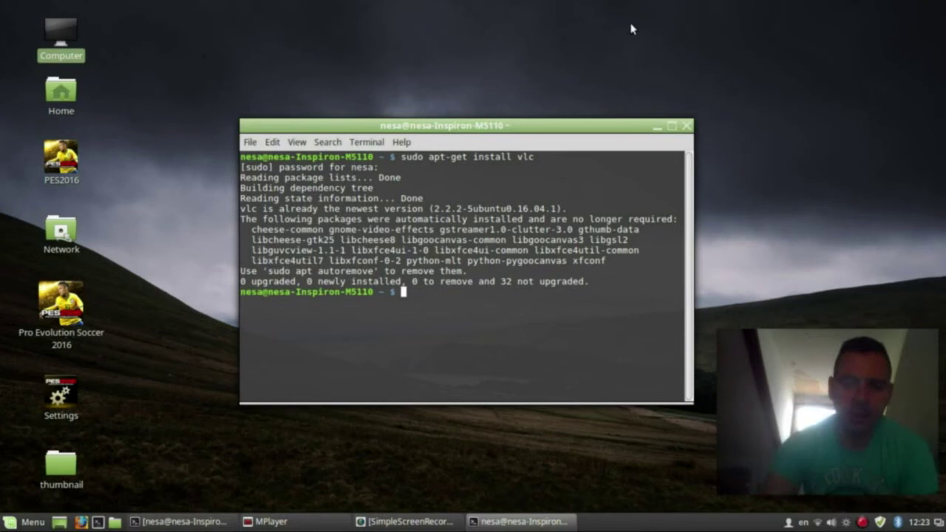
{"action": "left_click", "coordinate": [687, 127]}
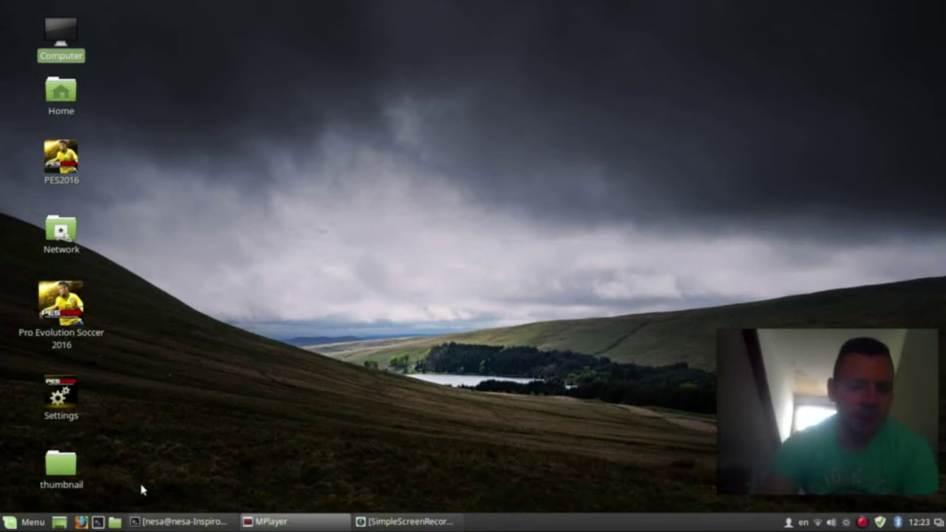
Launch Software Manager from the Administration applications, authorizing it with the account password.
{"action": "left_click", "coordinate": [17, 523]}
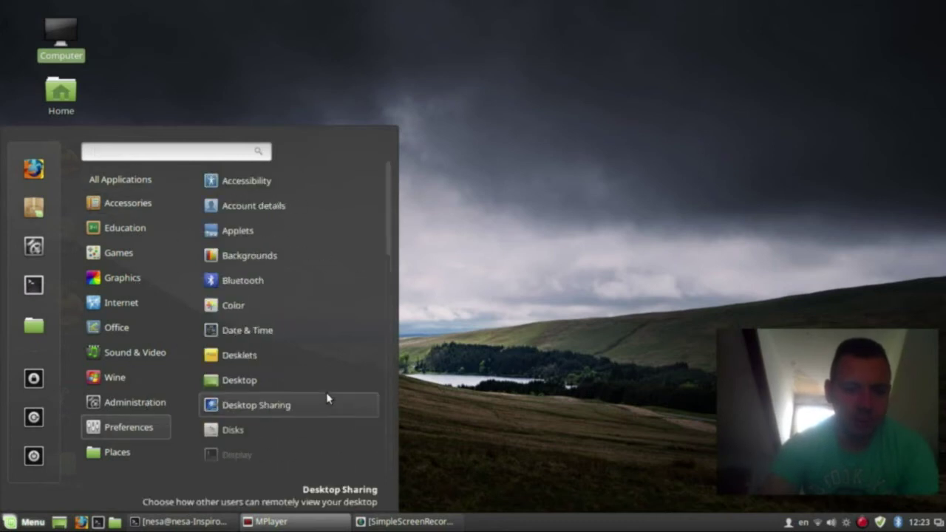
{"action": "left_click_drag", "start_coordinate": [389, 243], "coordinate": [393, 306]}
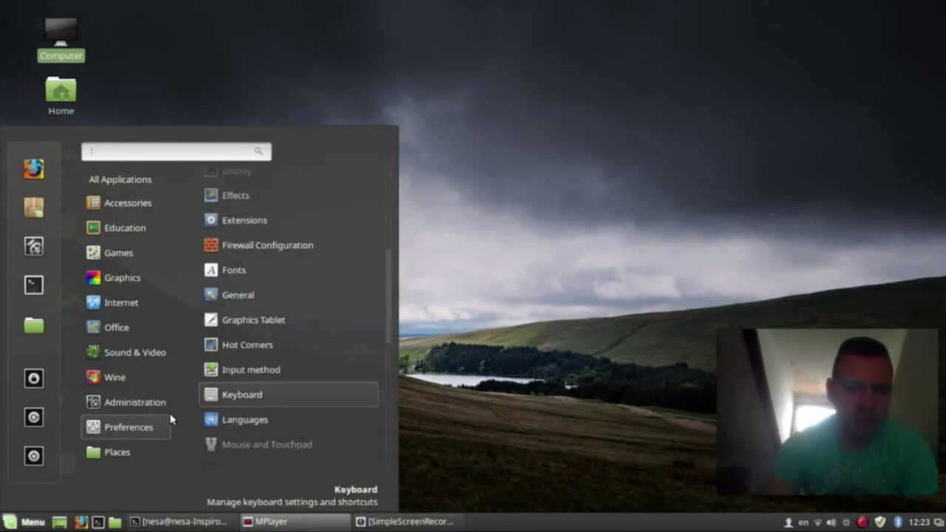
{"action": "mouse_move", "coordinate": [152, 407]}
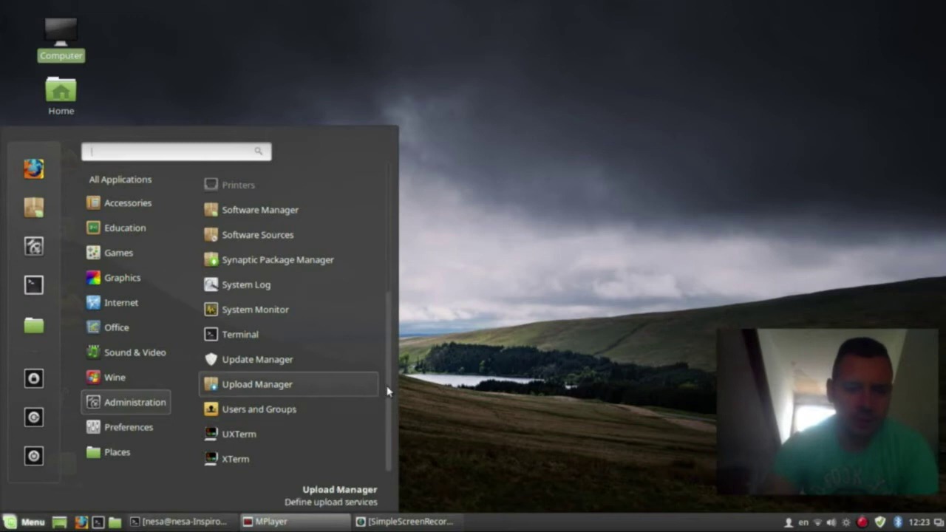
{"action": "left_click_drag", "start_coordinate": [387, 412], "coordinate": [387, 371]}
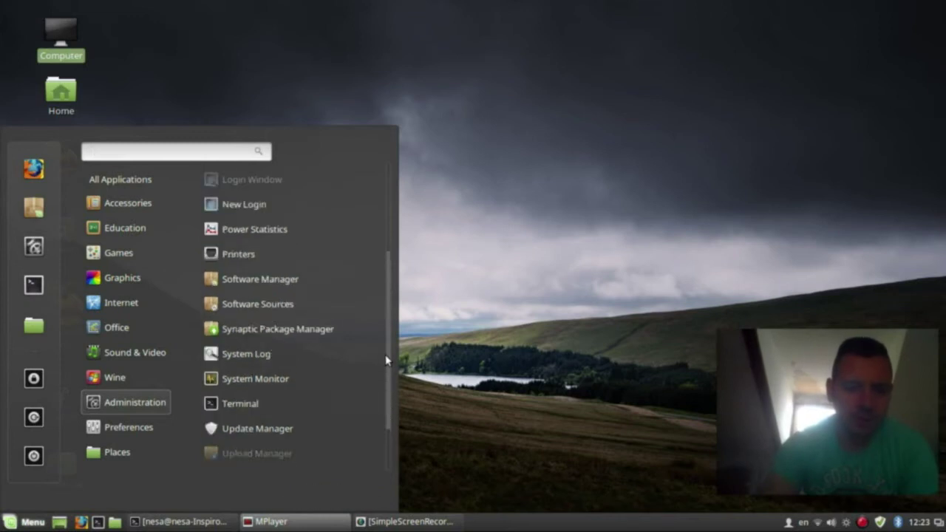
{"action": "left_click", "coordinate": [253, 285]}
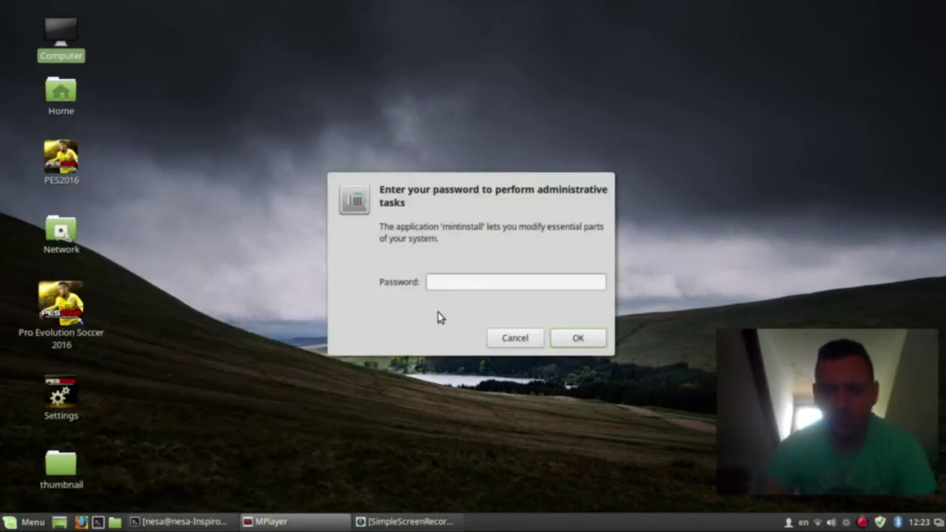
{"action": "type", "text": "*********"}
{"action": "key", "text": "Return"}
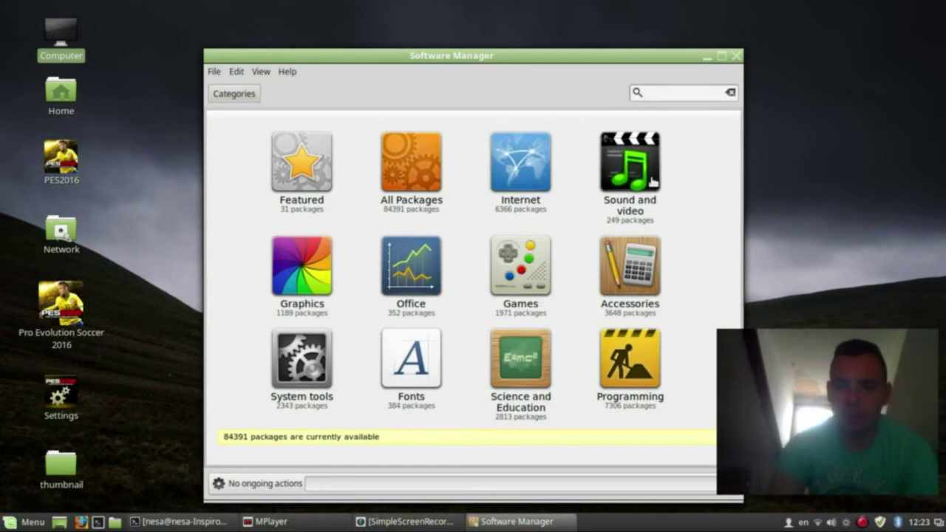
View the Audacious package page in the Sound and video category without installing it, and close Software Manager.
{"action": "left_click", "coordinate": [674, 200]}
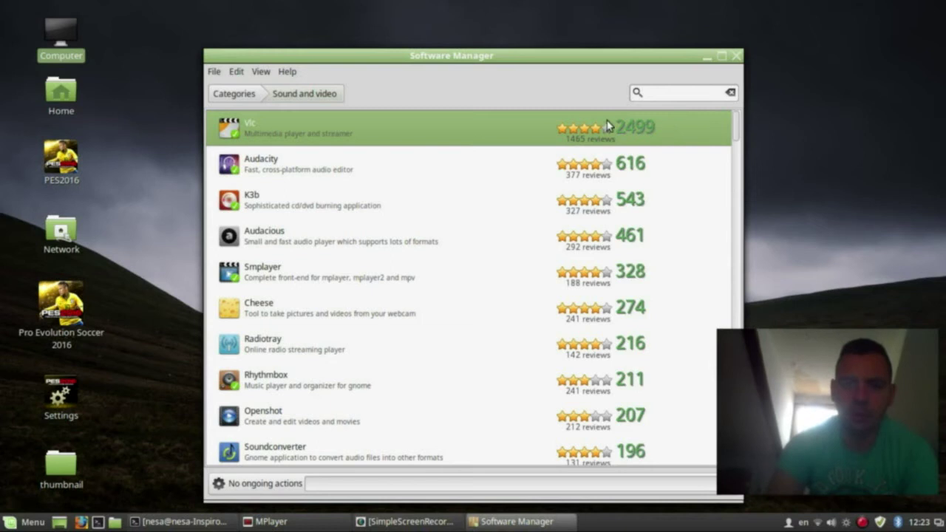
{"action": "left_click", "coordinate": [329, 244]}
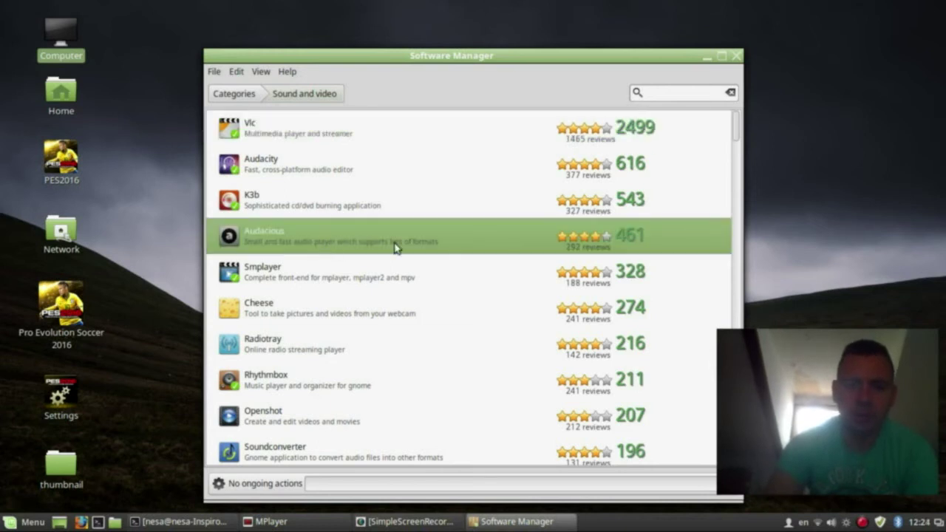
{"action": "left_click", "coordinate": [481, 246]}
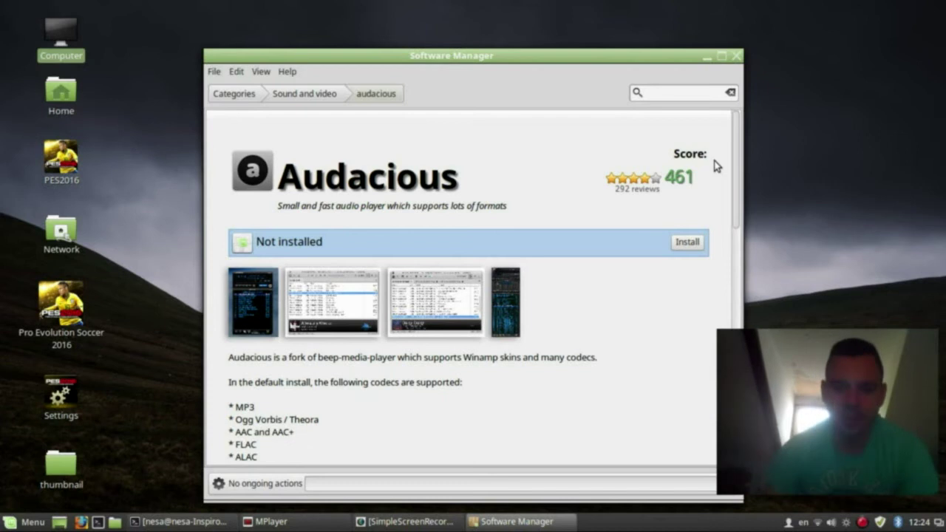
{"action": "left_click", "coordinate": [736, 55]}
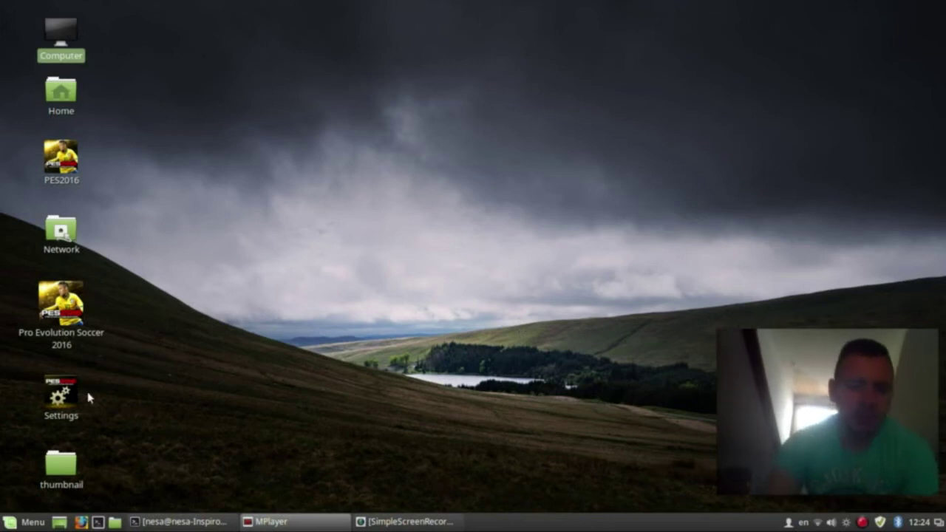
Look through the Wine, Accessories and Games categories of the applications menu without launching anything, and dismiss the menu.
{"action": "left_click", "coordinate": [27, 522]}
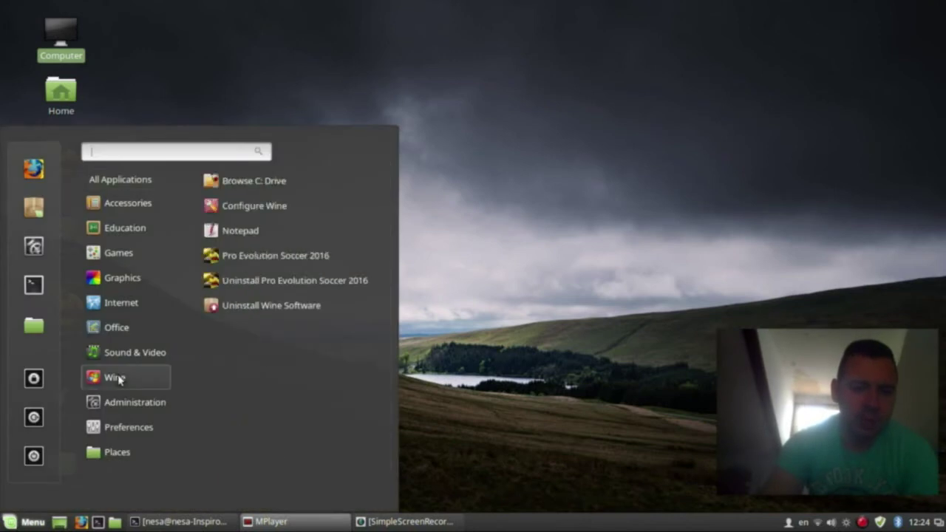
{"action": "mouse_move", "coordinate": [144, 202]}
{"action": "mouse_move", "coordinate": [131, 254]}
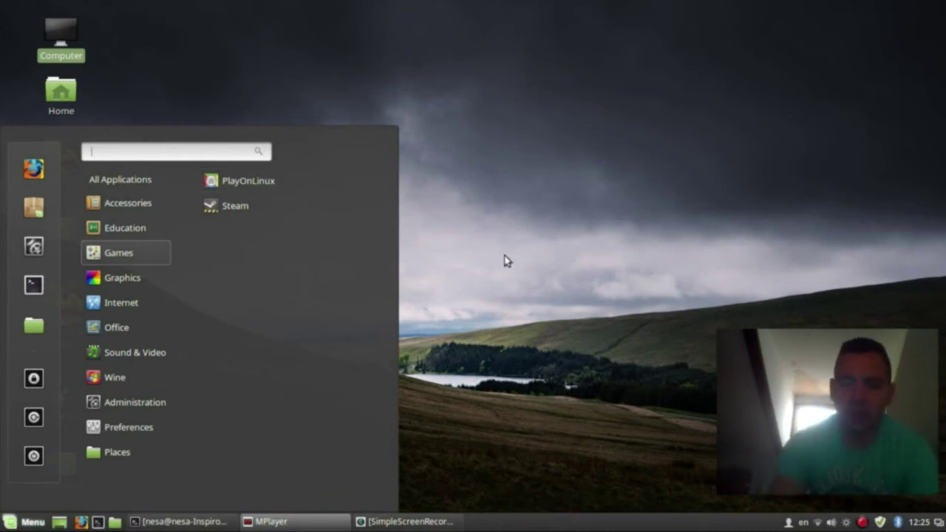
{"action": "left_click", "coordinate": [540, 321]}
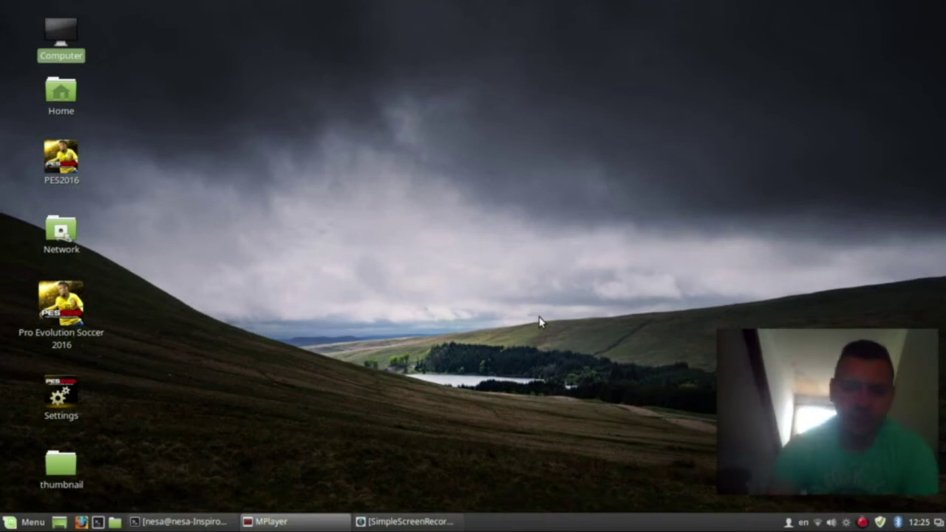
Open a new terminal and list the contents of the home folder with "ls".
{"action": "left_click", "coordinate": [98, 523]}
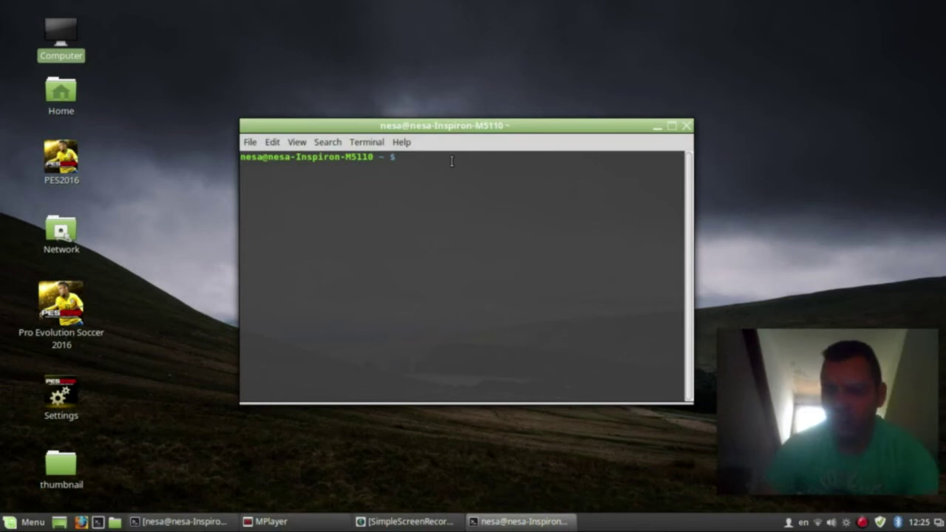
{"action": "type", "text": "cd D"}
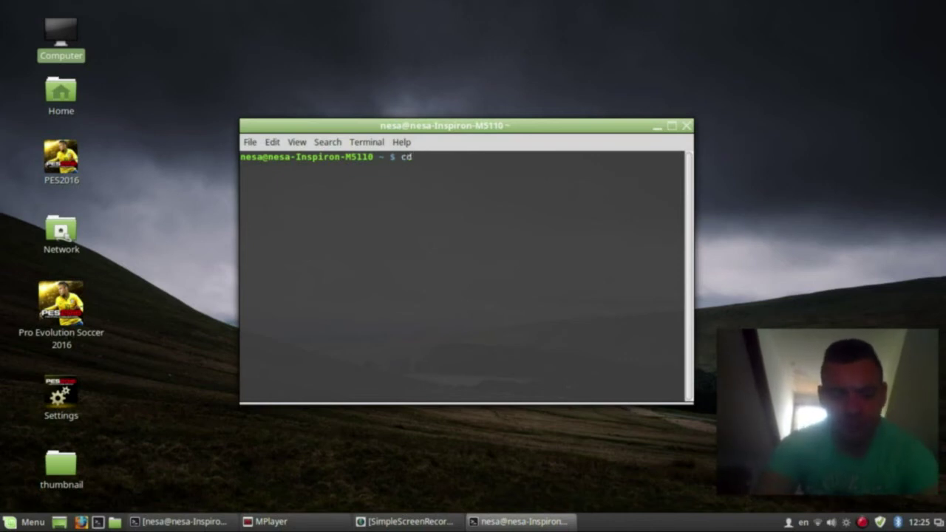
{"action": "key", "text": "BackSpace"}
{"action": "key", "text": "BackSpace"}
{"action": "key", "text": "BackSpace"}
{"action": "key", "text": "BackSpace"}
{"action": "type", "text": "ls"}
{"action": "key", "text": "Return"}
Change into the Downloads folder with "cd Downloads/" and list its contents with "ls".
{"action": "type", "text": "cd Dow"}
{"action": "key", "text": "Tab"}
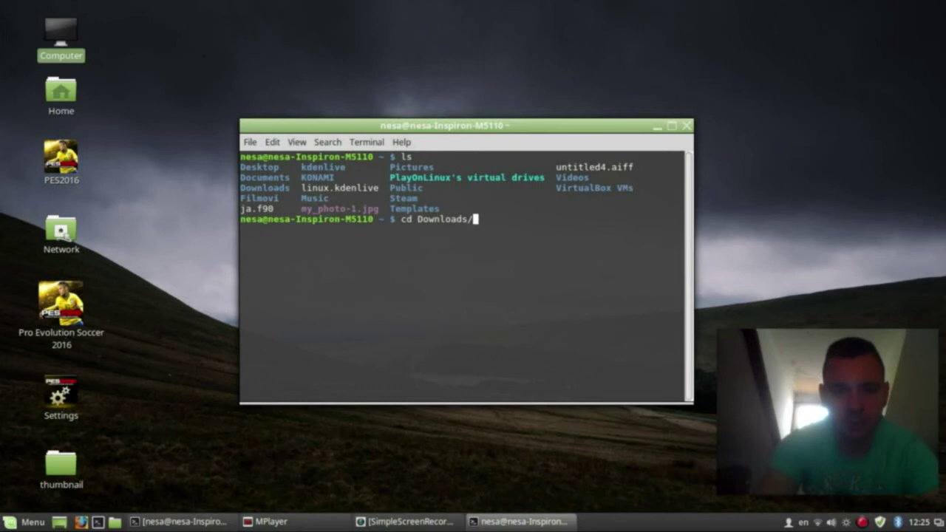
{"action": "key", "text": "Return"}
{"action": "type", "text": "ls"}
{"action": "key", "text": "Return"}
{"action": "type", "text": "cd"}
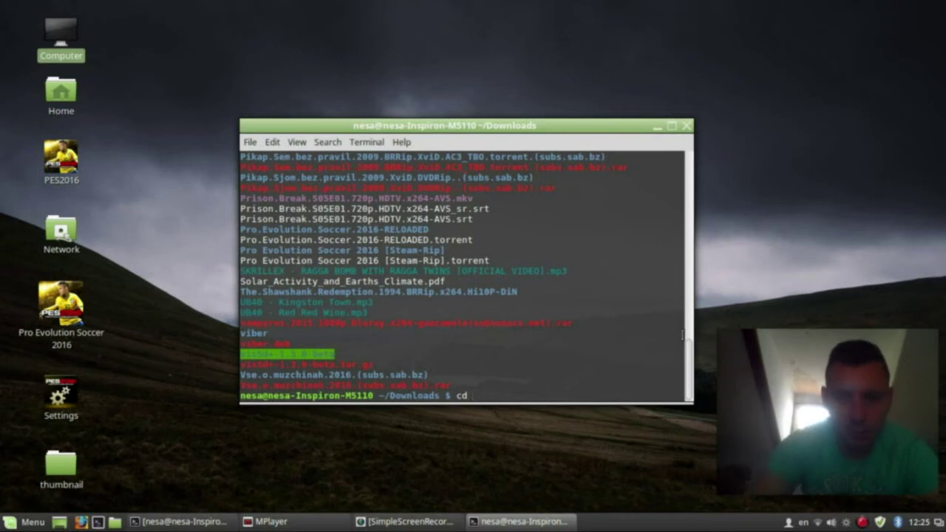
{"action": "scroll", "coordinate": [692, 359], "scroll_direction": "up", "scroll_amount": 2}
{"action": "mouse_move", "coordinate": [693, 360]}
{"action": "left_mouse_down"}
{"action": "mouse_move", "coordinate": [680, 185]}
{"action": "mouse_move", "coordinate": [678, 269]}
{"action": "mouse_move", "coordinate": [697, 363]}
{"action": "left_mouse_up"}
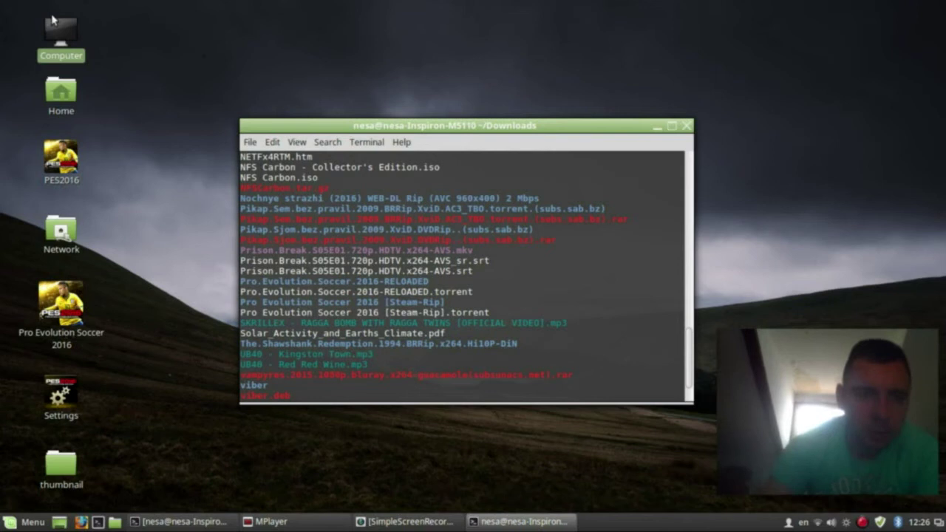
Browse the Downloads, Videos and NFSCarbon folders in the file manager from the desktop's Computer location, and close its window.
{"action": "left_click", "coordinate": [62, 29]}
{"action": "double_click", "coordinate": [64, 33]}
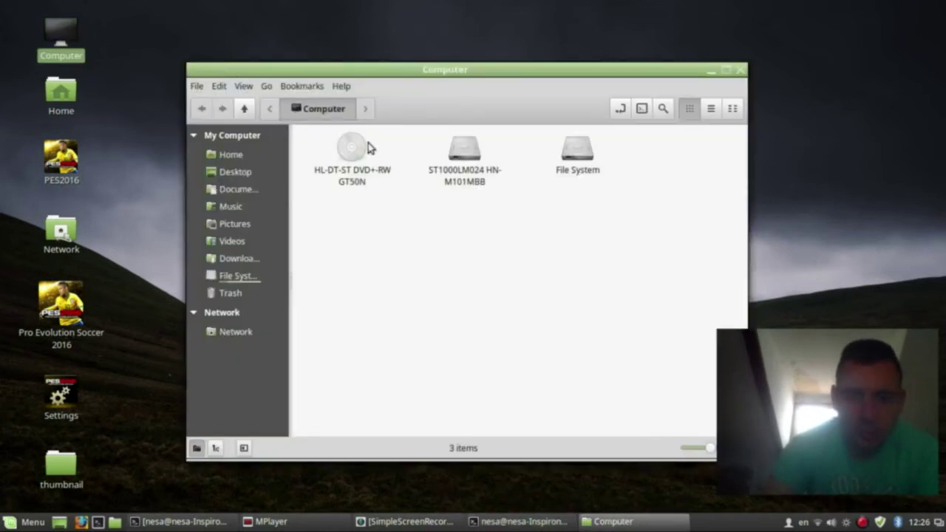
{"action": "left_click", "coordinate": [241, 259]}
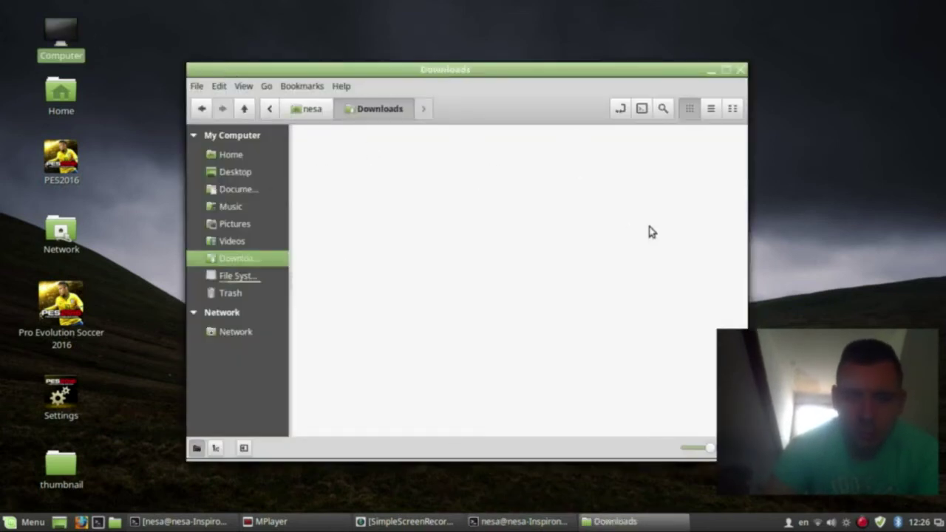
{"action": "left_click_drag", "start_coordinate": [743, 173], "coordinate": [744, 204]}
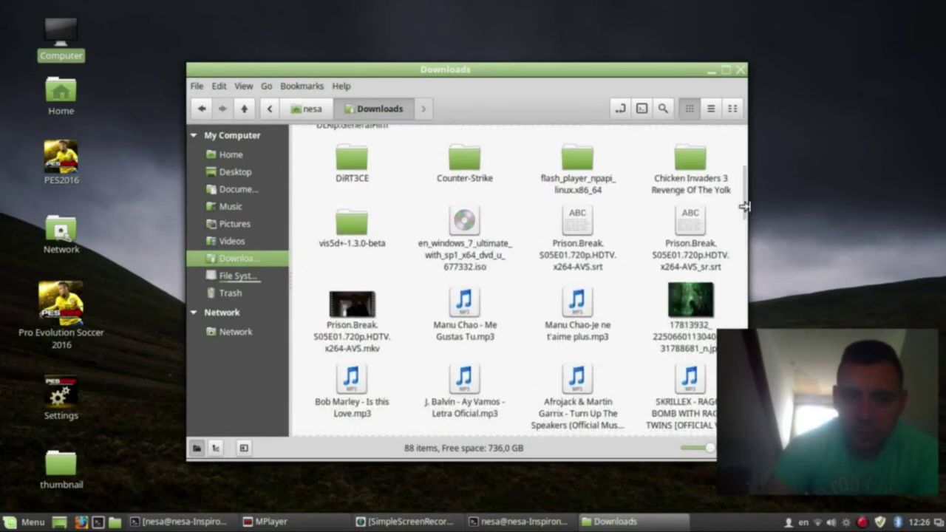
{"action": "left_click", "coordinate": [247, 242]}
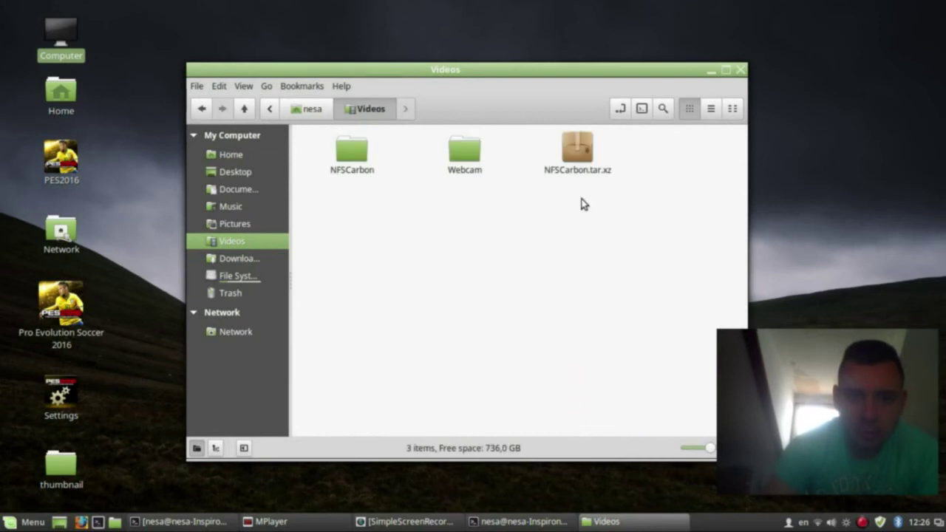
{"action": "double_click", "coordinate": [353, 152]}
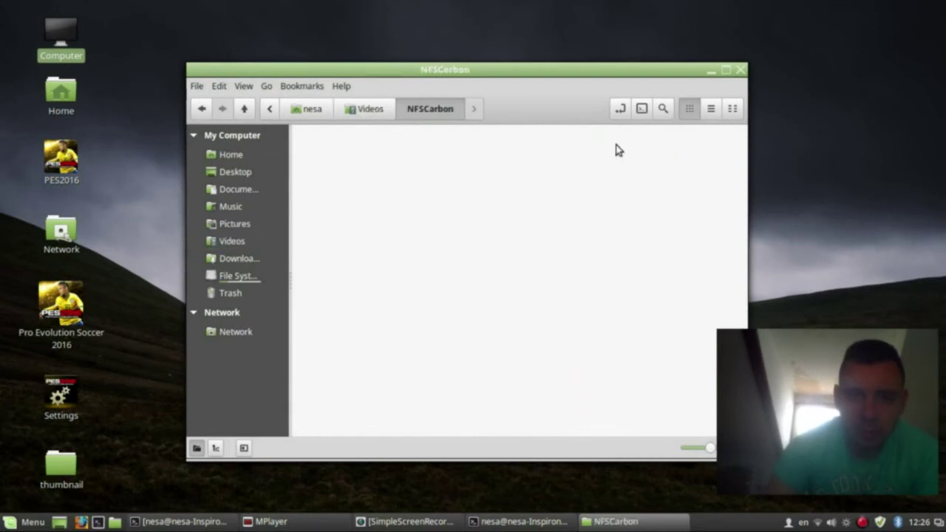
{"action": "left_click", "coordinate": [741, 70]}
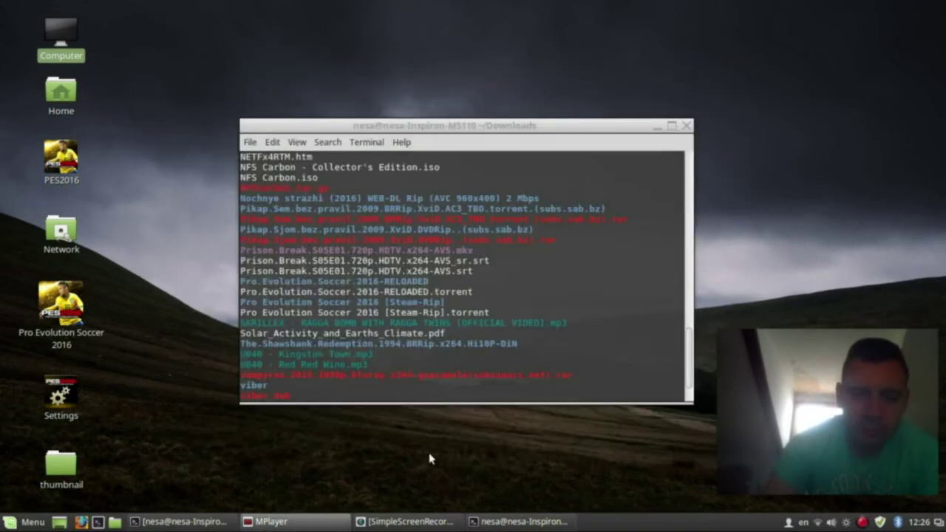
Return the terminal to the home folder with "cd .." and list its contents with "ls".
{"action": "left_click", "coordinate": [690, 337]}
{"action": "type", "text": "cd .."}
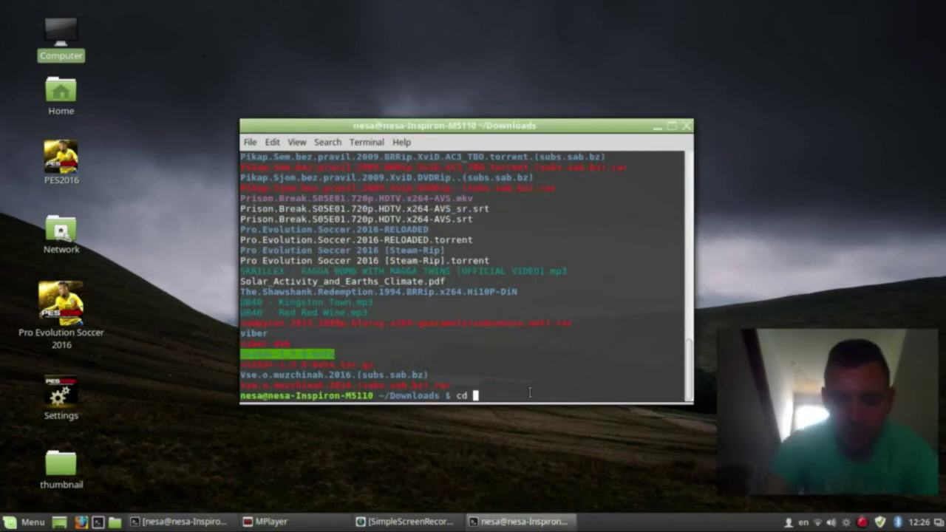
{"action": "key", "text": "Return"}
{"action": "type", "text": "cd"}
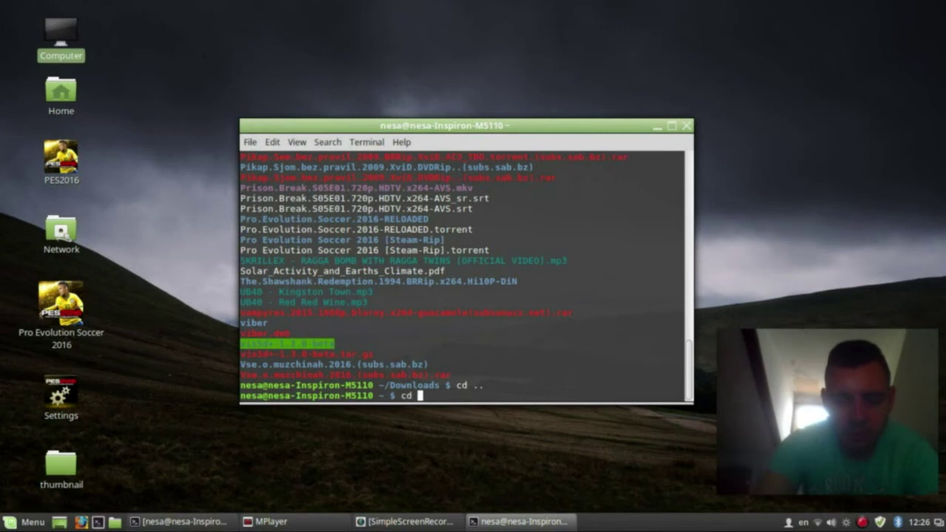
{"action": "key", "text": "BackSpace"}
{"action": "key", "text": "BackSpace"}
{"action": "key", "text": "BackSpace"}
{"action": "type", "text": "ls"}
{"action": "key", "text": "Return"}
Change into the Videos folder with "cd Videos/" and list its contents with "ls".
{"action": "type", "text": "cd"}
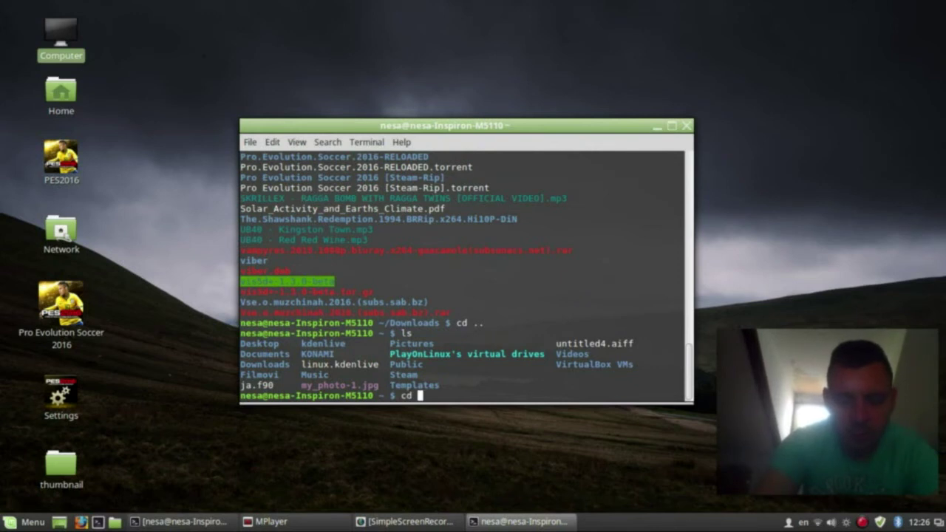
{"action": "type", "text": "i"}
{"action": "key", "text": "Return"}
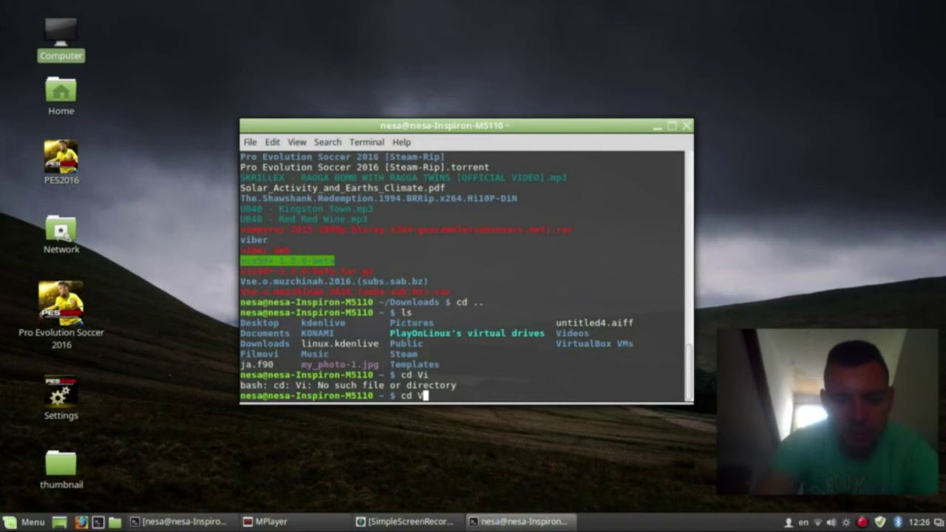
{"action": "key", "text": "Return"}
{"action": "type", "text": "ls"}
{"action": "key", "text": "Return"}
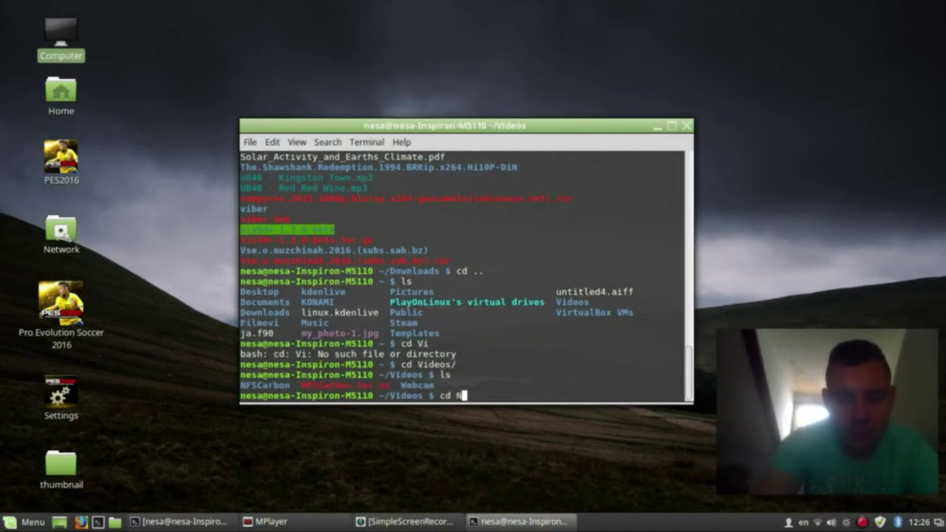
Change into the NFSCarbon folder, list its contents, and launch the game there with "./start".
{"action": "key", "text": "Return"}
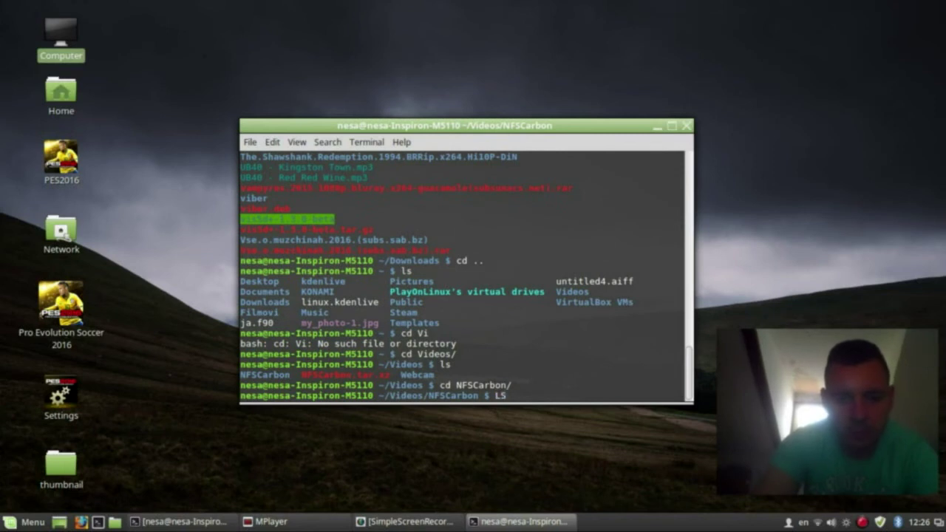
{"action": "key", "text": "Return"}
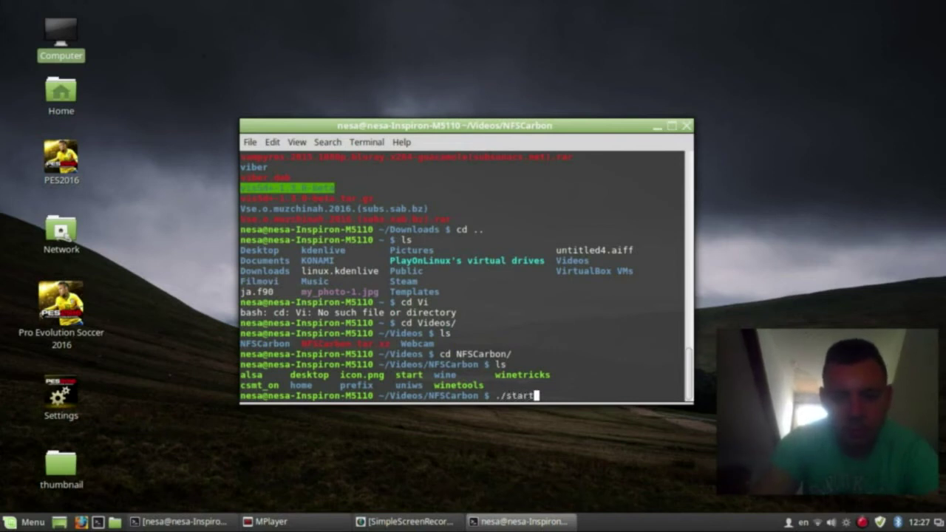
{"action": "key", "text": "Return"}
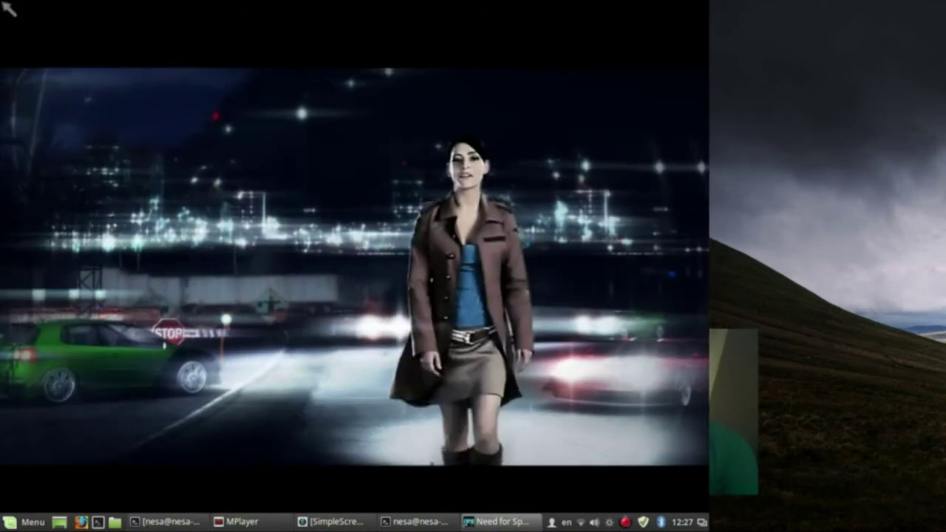
Skip the Need for Speed Carbon intro video and title screen, and continue past the profile loading dialog.
{"action": "key", "text": "Escape"}
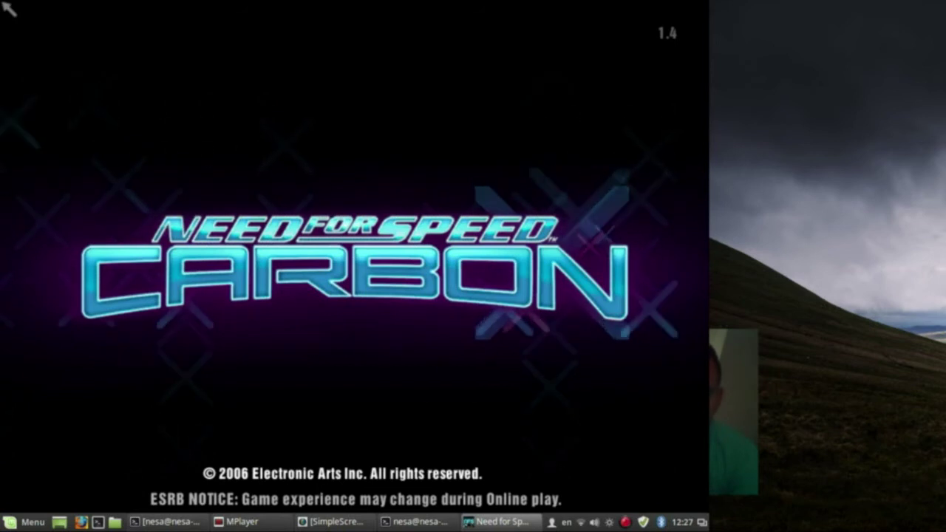
{"action": "left_click", "coordinate": [9, 8]}
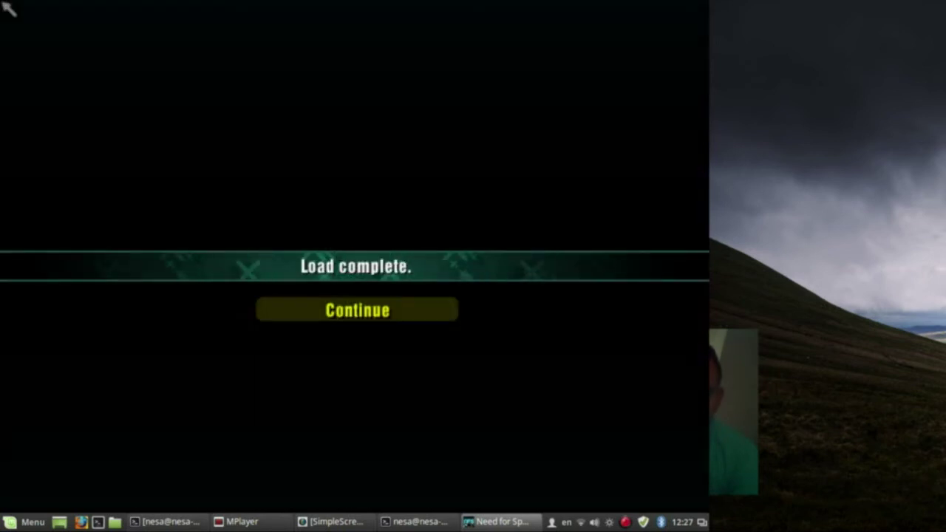
{"action": "left_click", "coordinate": [9, 7]}
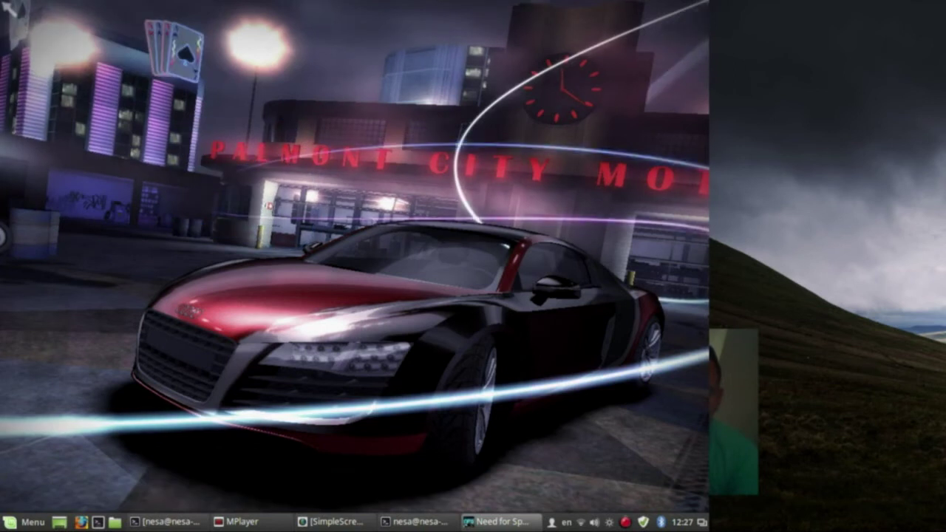
Resume the career and start the Lookout Point drift race from the Palmont City map.
{"action": "key", "text": "Return"}
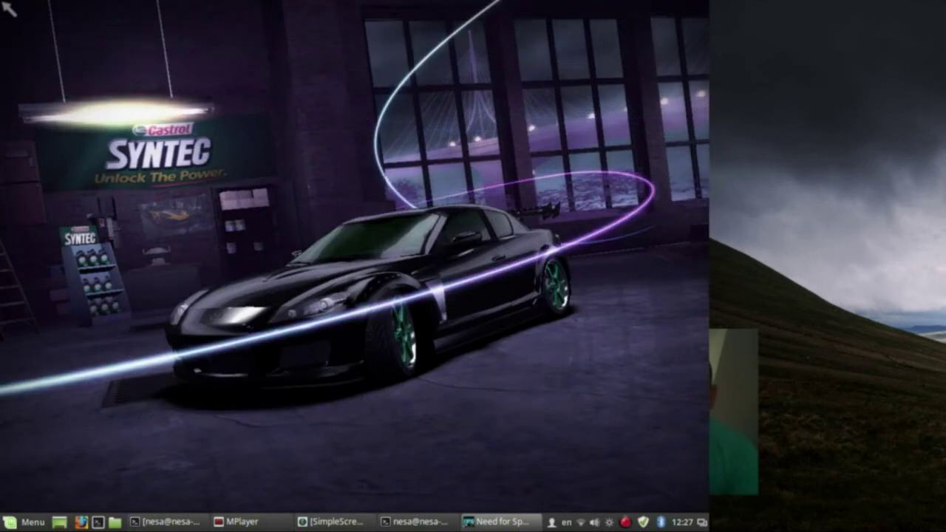
{"action": "key", "text": "Return"}
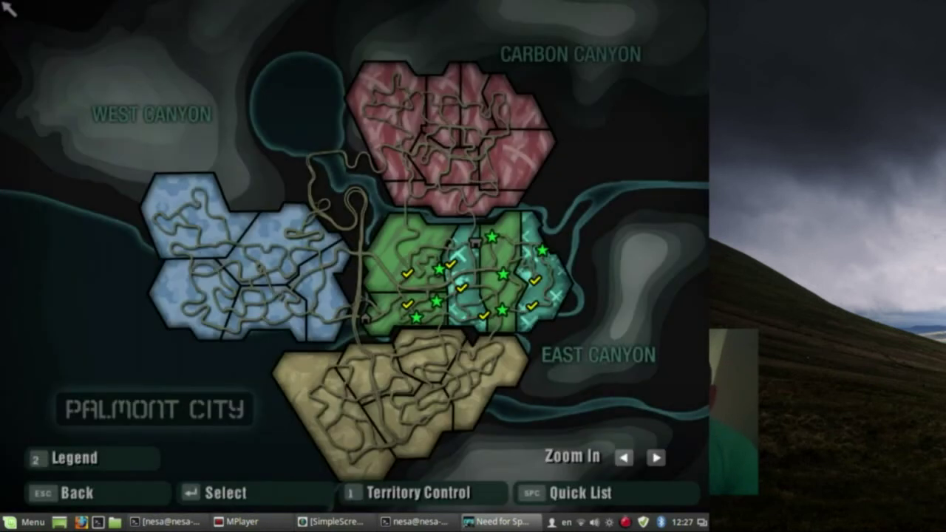
{"action": "mouse_move", "coordinate": [501, 321]}
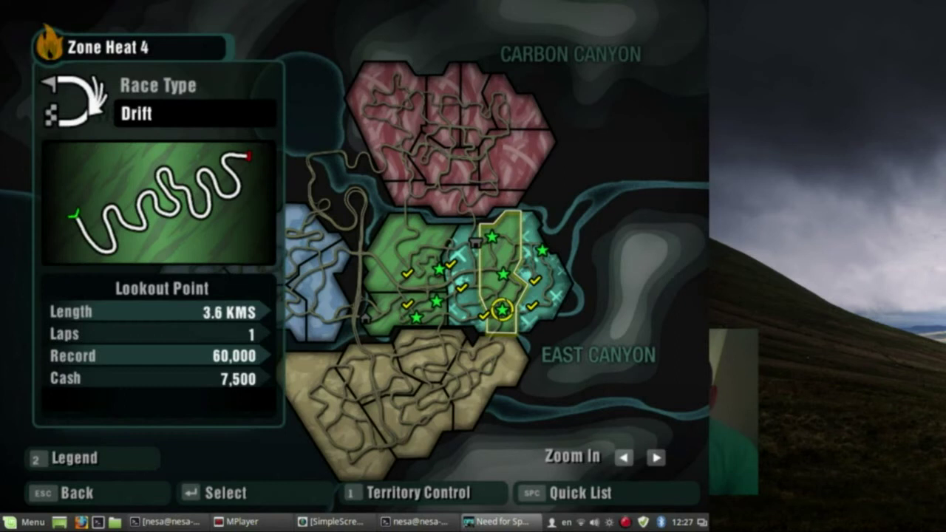
{"action": "key", "text": "Return"}
{"action": "key", "text": "Return"}
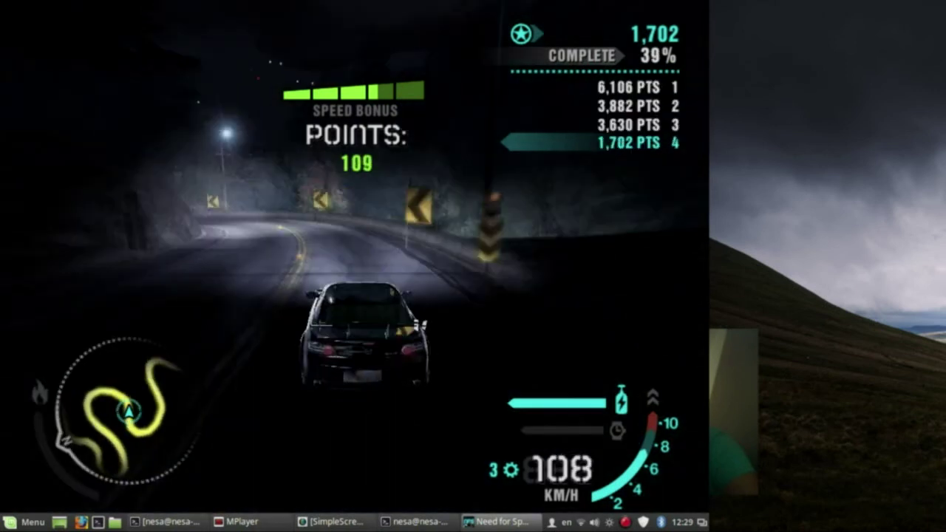
Pause the drift race and jump to the safe house.
{"action": "key", "text": "Escape"}
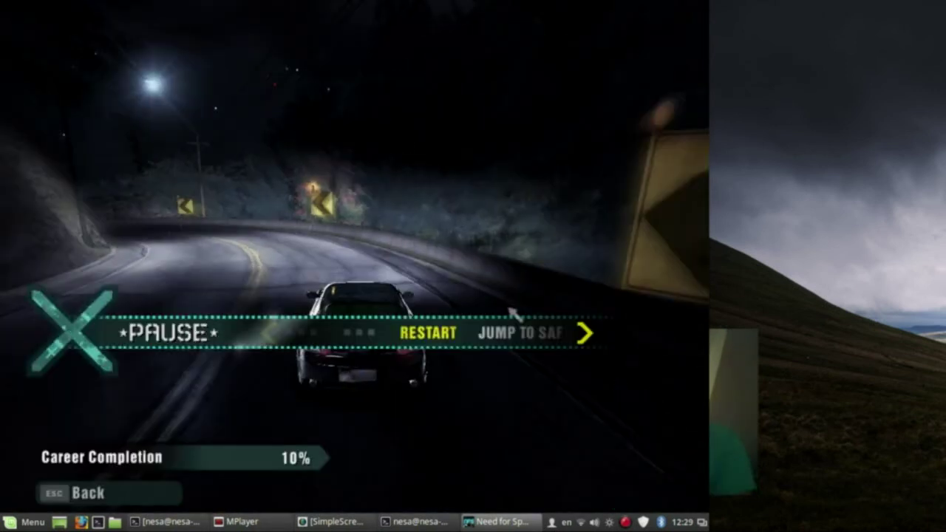
{"action": "key", "text": "Right"}
{"action": "key", "text": "Left"}
{"action": "key", "text": "Left"}
{"action": "key", "text": "Left"}
{"action": "key", "text": "Left"}
{"action": "key", "text": "Left"}
{"action": "key", "text": "Left"}
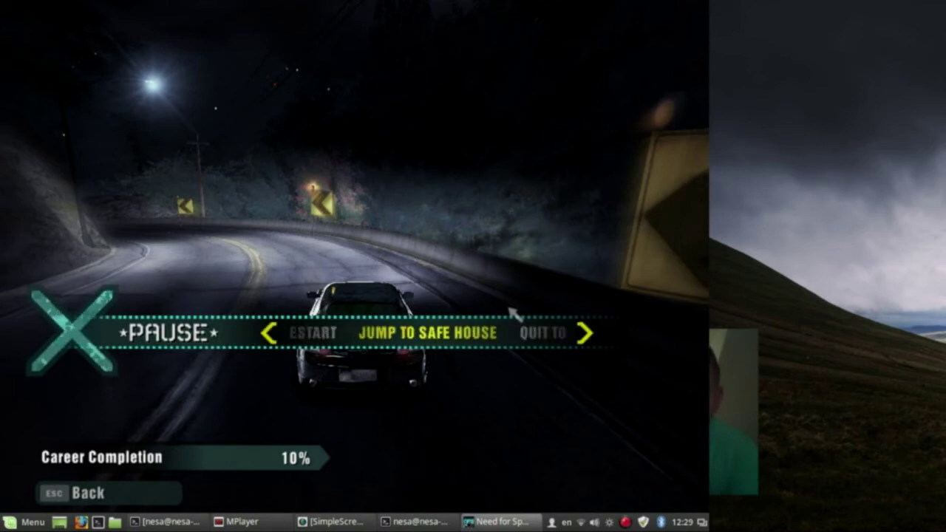
{"action": "key", "text": "Return"}
{"action": "key", "text": "Down"}
{"action": "key", "text": "Escape"}
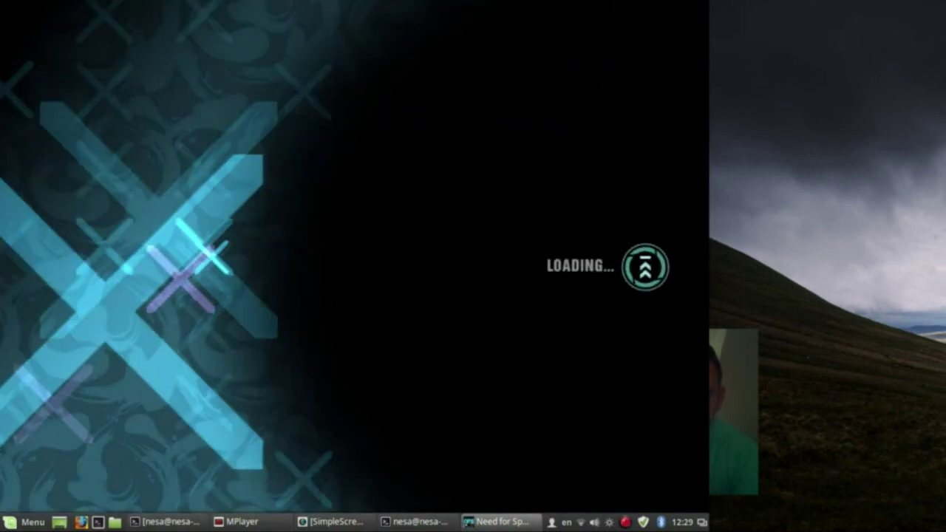
Back out of the safe house and the career options to the game's main menu.
{"action": "key", "text": "Right"}
{"action": "key", "text": "Right"}
{"action": "key", "text": "Right"}
{"action": "key", "text": "Right"}
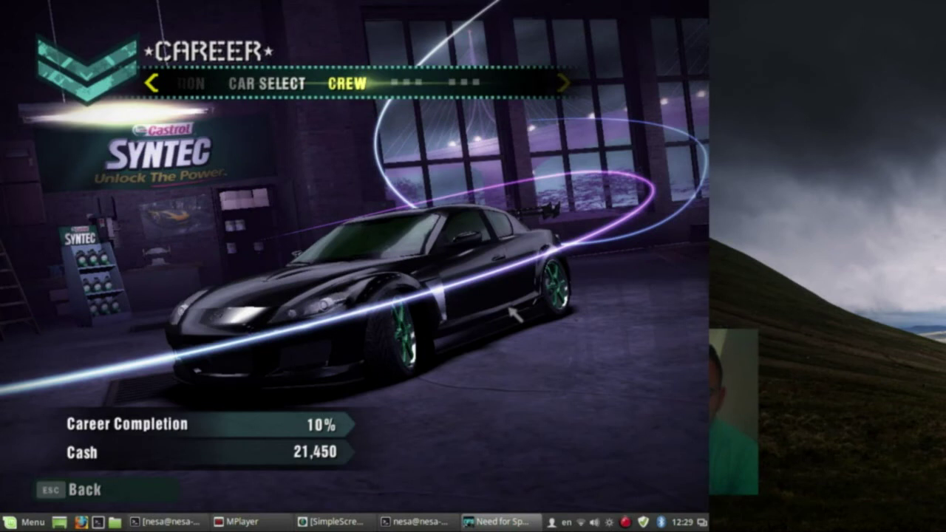
{"action": "key", "text": "Escape"}
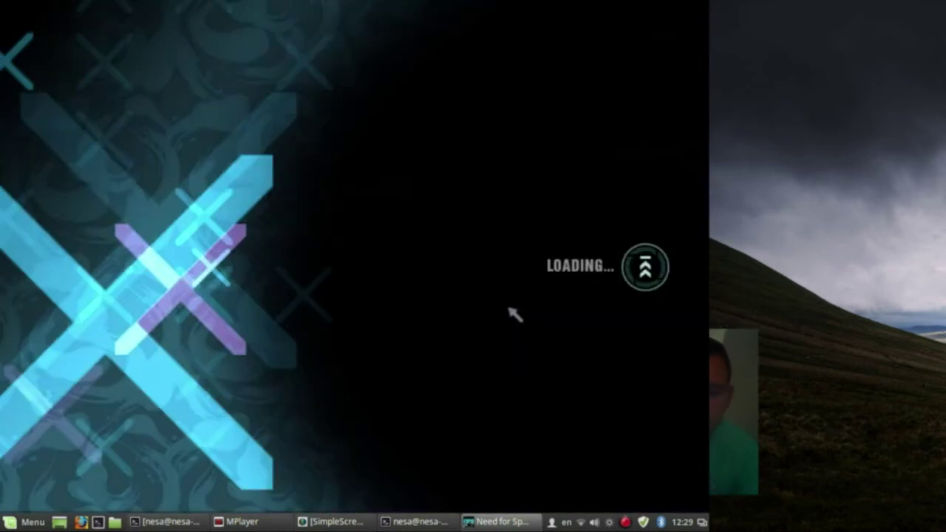
{"action": "key", "text": "Right"}
{"action": "key", "text": "Right"}
{"action": "key", "text": "Right"}
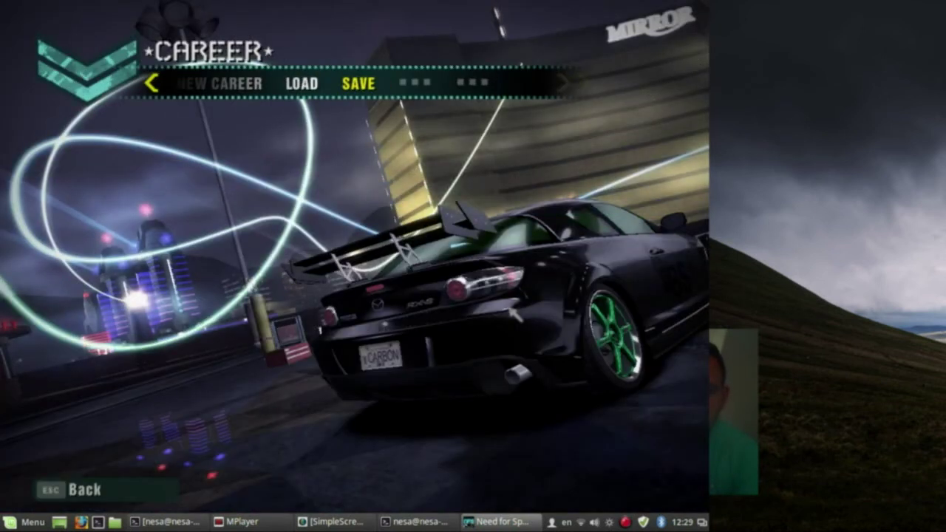
{"action": "key", "text": "Return"}
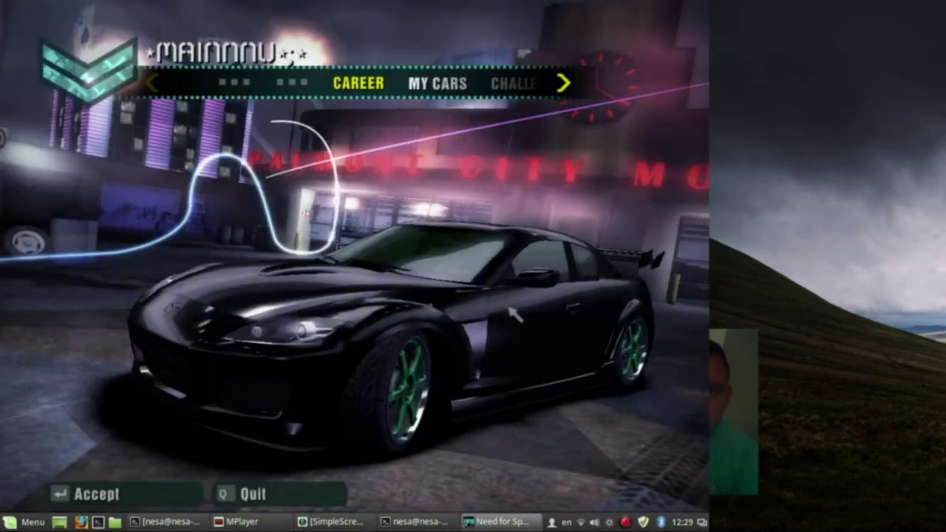
Quit the game from its main menu and confirm with OK.
{"action": "key", "text": "q"}
{"action": "key", "text": "Down"}
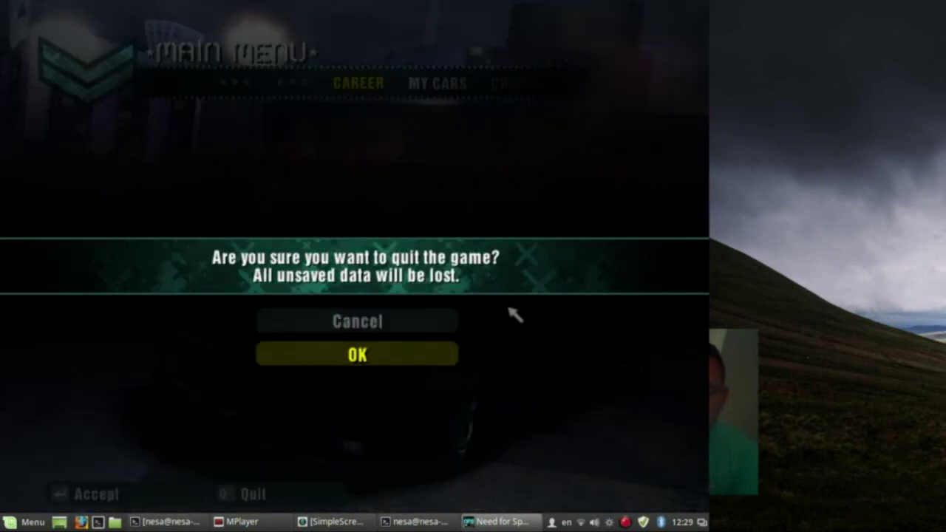
{"action": "key", "text": "Return"}
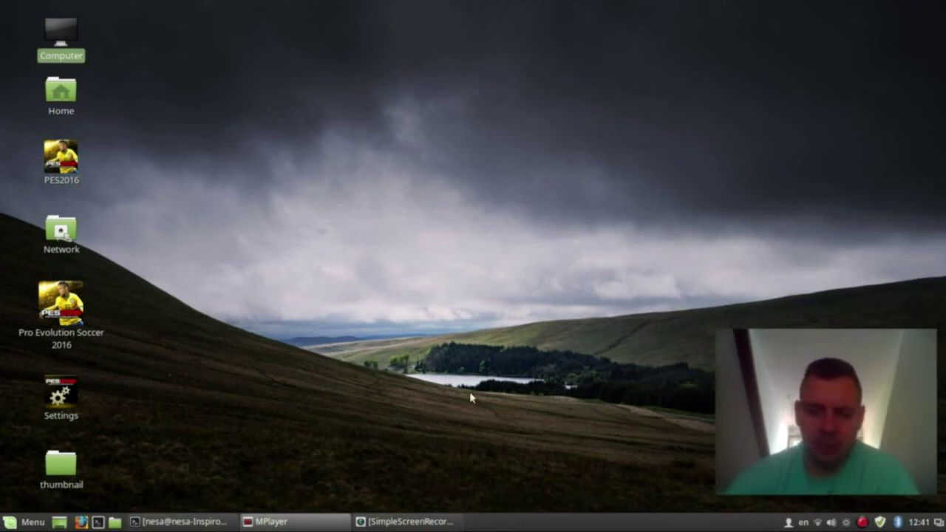
Switch to Firefox and search Google for "linux alternative za".
{"action": "left_click", "coordinate": [81, 522]}
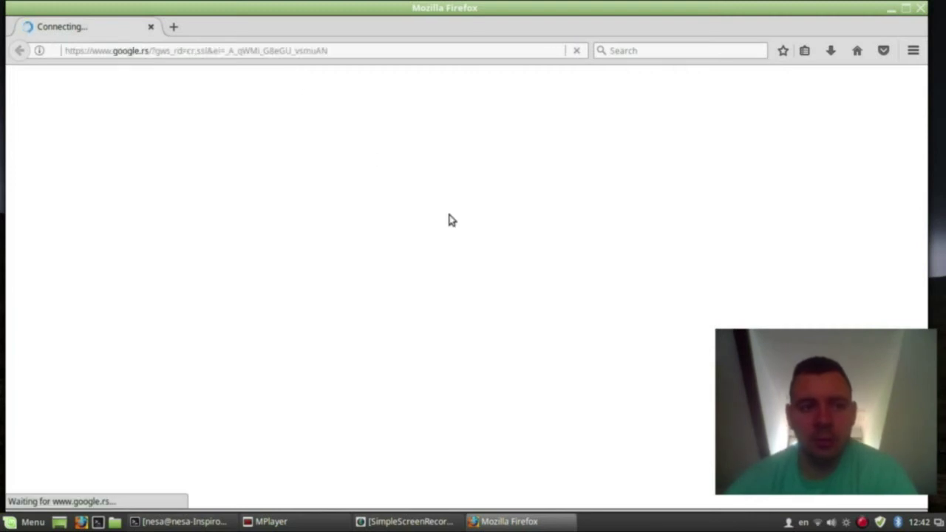
{"action": "left_click", "coordinate": [358, 306]}
{"action": "type", "text": "linux alte"}
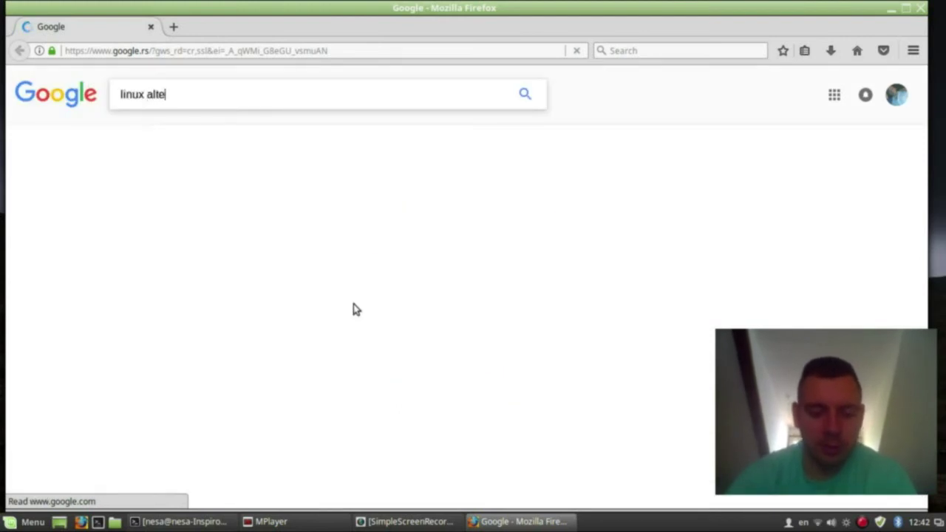
{"action": "type", "text": "rnative"}
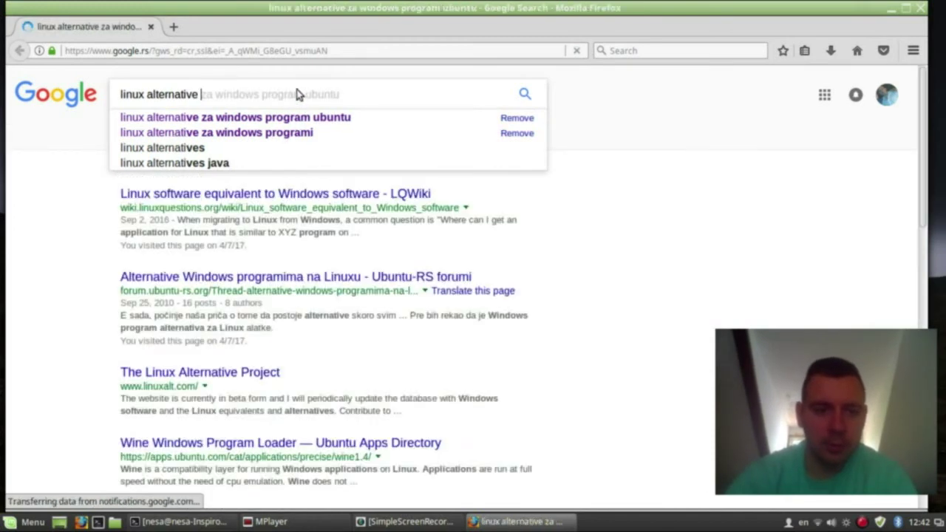
{"action": "type", "text": "za"}
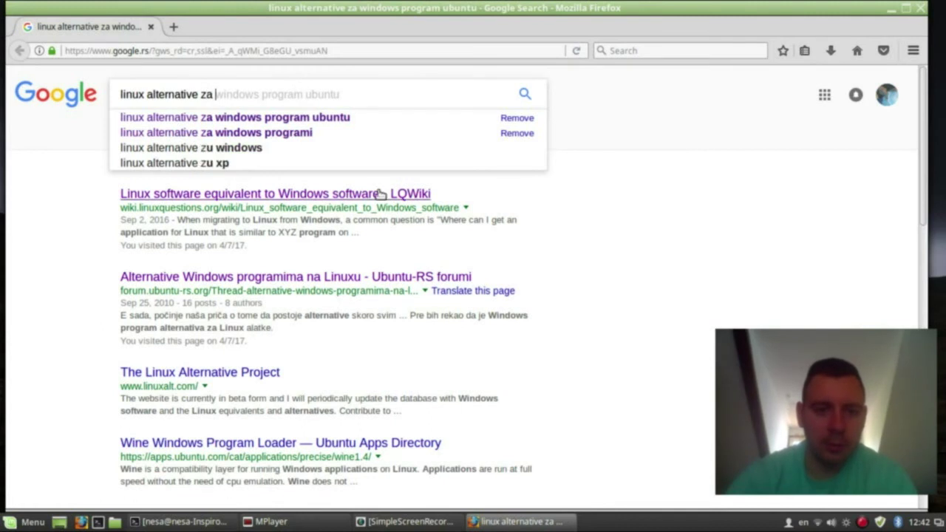
Open the LQWiki page on Linux software equivalent to Windows software and examine its Multimedia table.
{"action": "left_click", "coordinate": [364, 195]}
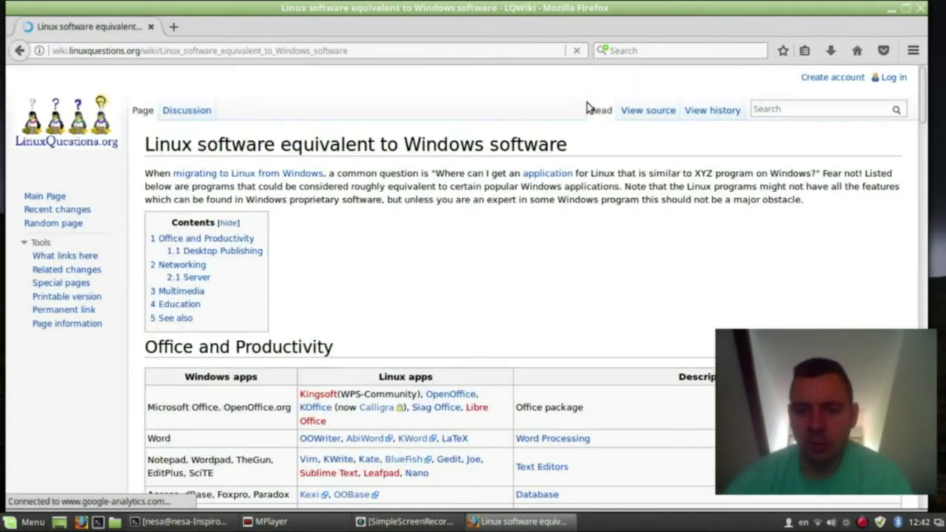
{"action": "left_click_drag", "start_coordinate": [925, 105], "coordinate": [903, 371]}
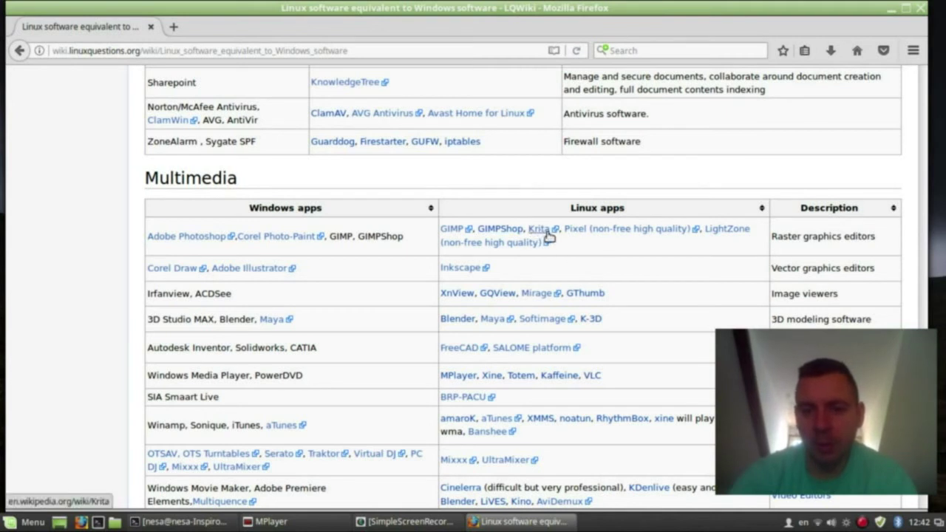
In a new terminal, run "sudo apt-get install krita", enter the sudo password, and accept the installation with "y".
{"action": "left_click", "coordinate": [97, 522]}
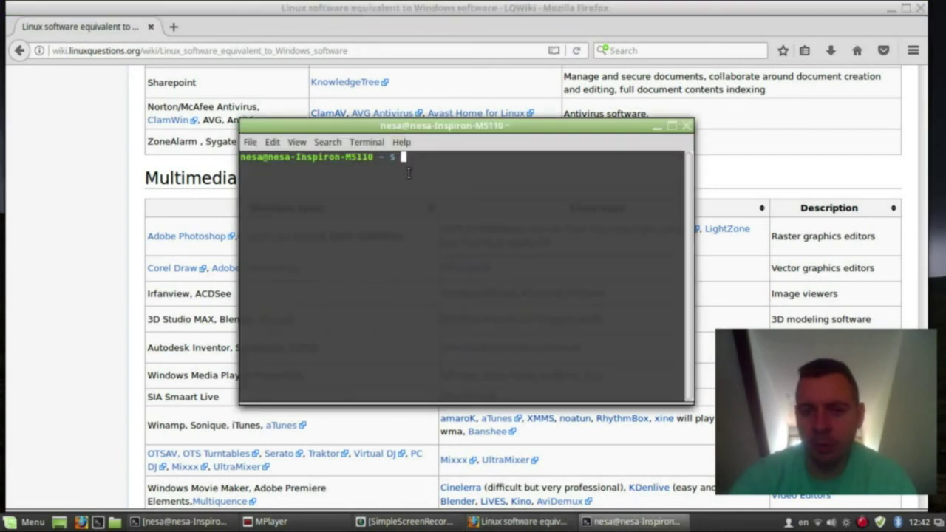
{"action": "type", "text": "sud"}
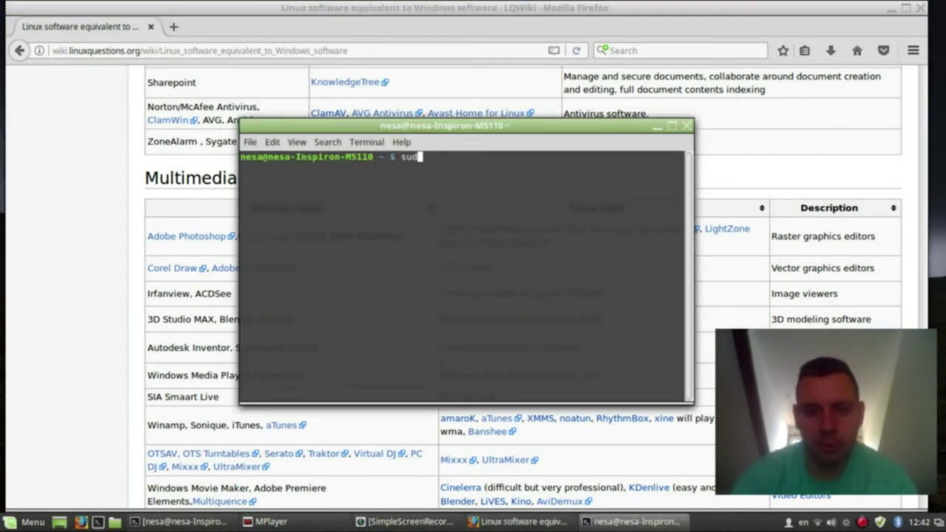
{"action": "type", "text": "o apt-ge"}
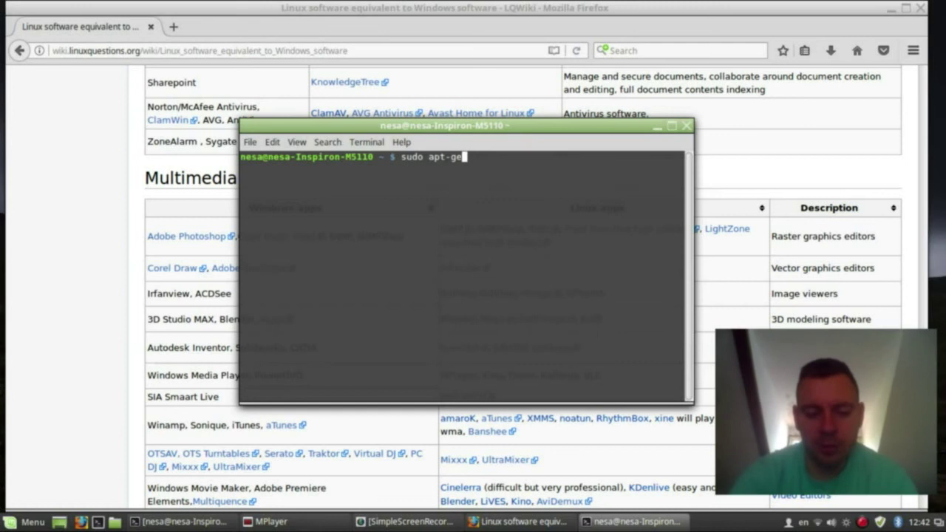
{"action": "type", "text": "t install krita"}
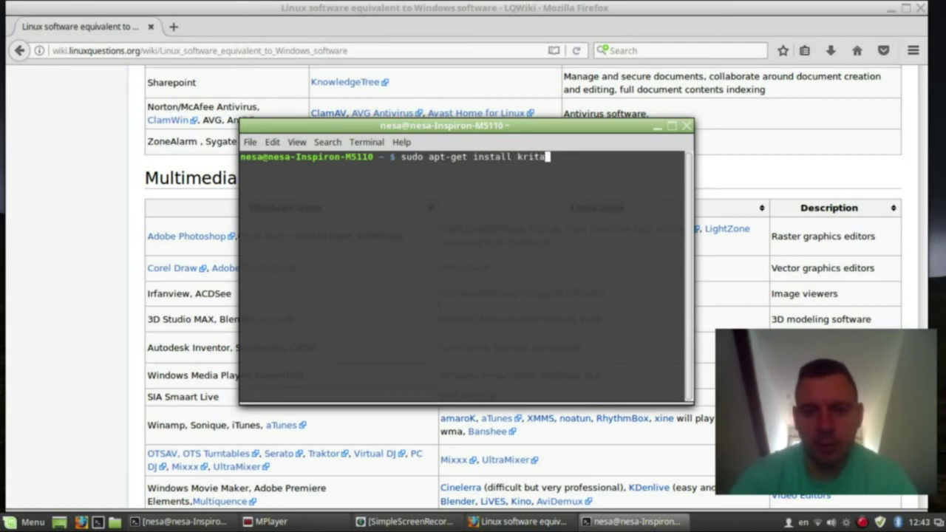
{"action": "key", "text": "Return"}
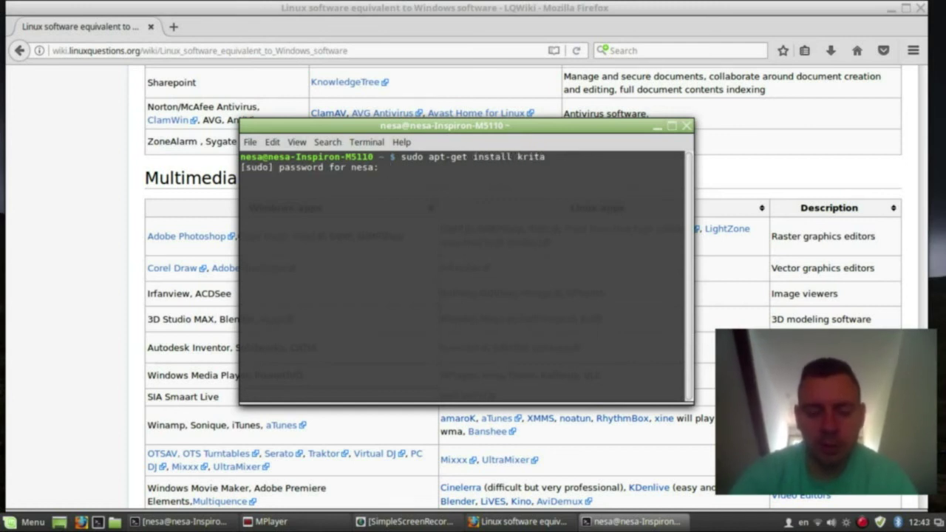
{"action": "key", "text": "Return"}
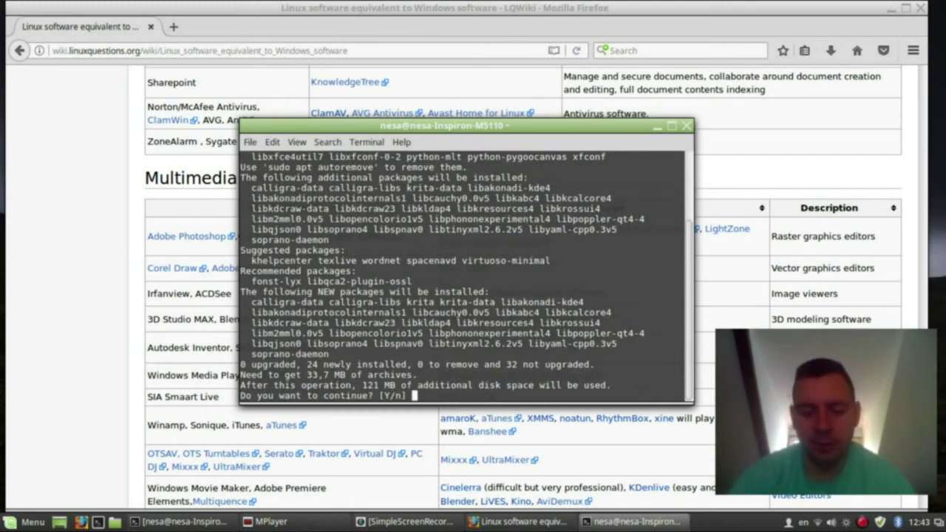
{"action": "type", "text": "y"}
{"action": "key", "text": "Return"}
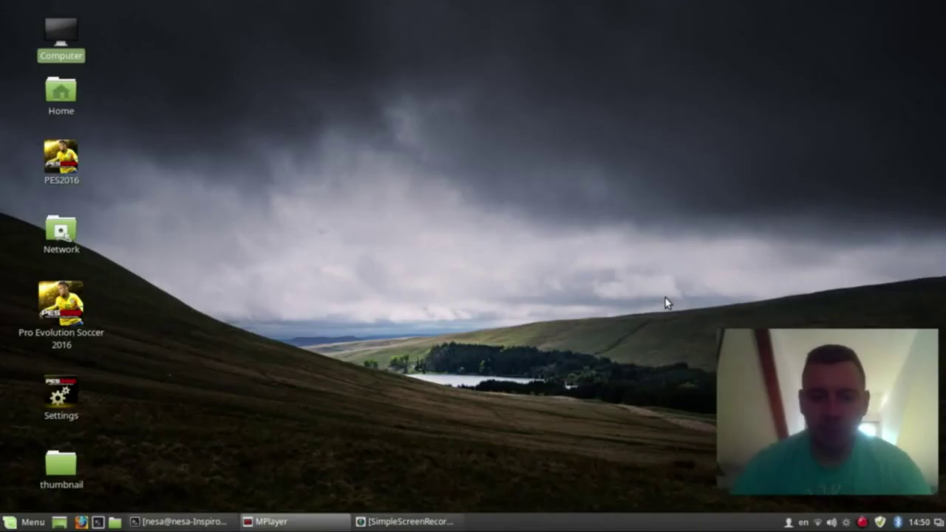
Launch Krita from the Graphics category of the installed applications.
{"action": "left_click", "coordinate": [665, 303]}
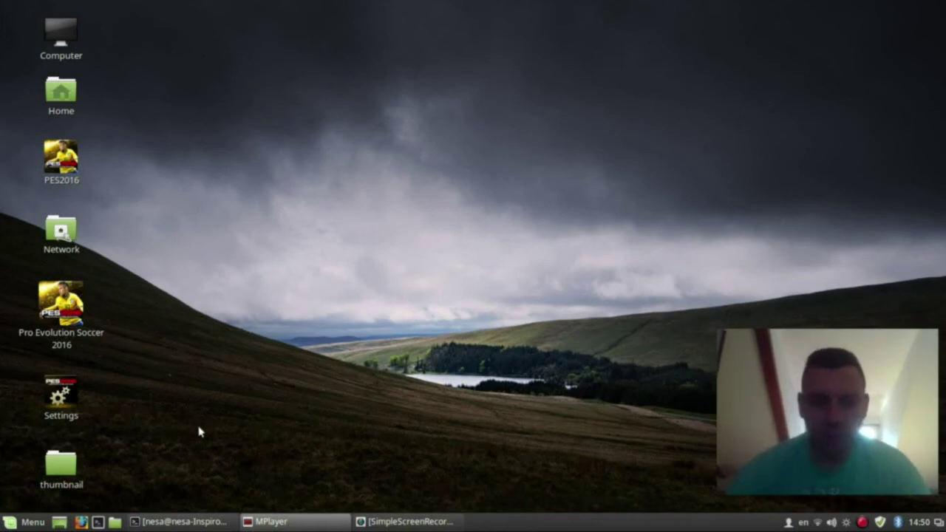
{"action": "left_click", "coordinate": [27, 524]}
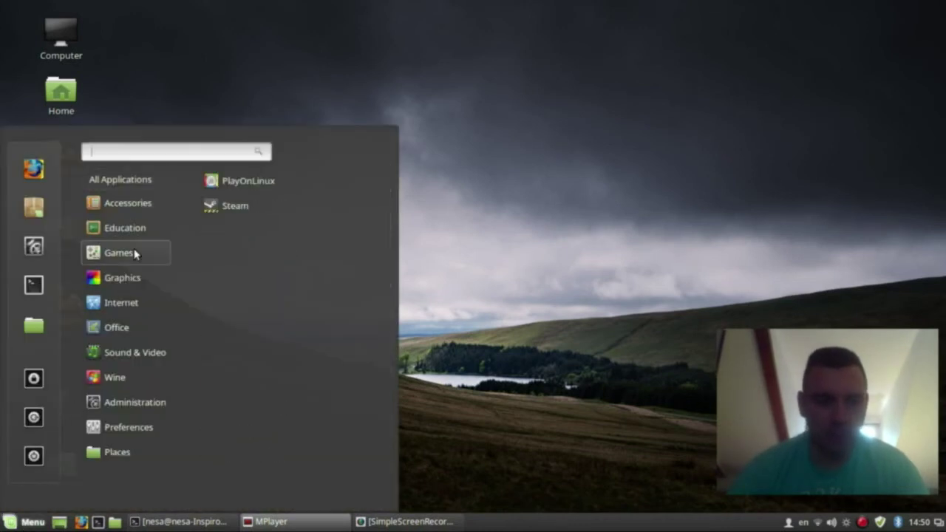
{"action": "mouse_move", "coordinate": [137, 292]}
{"action": "mouse_move", "coordinate": [138, 274]}
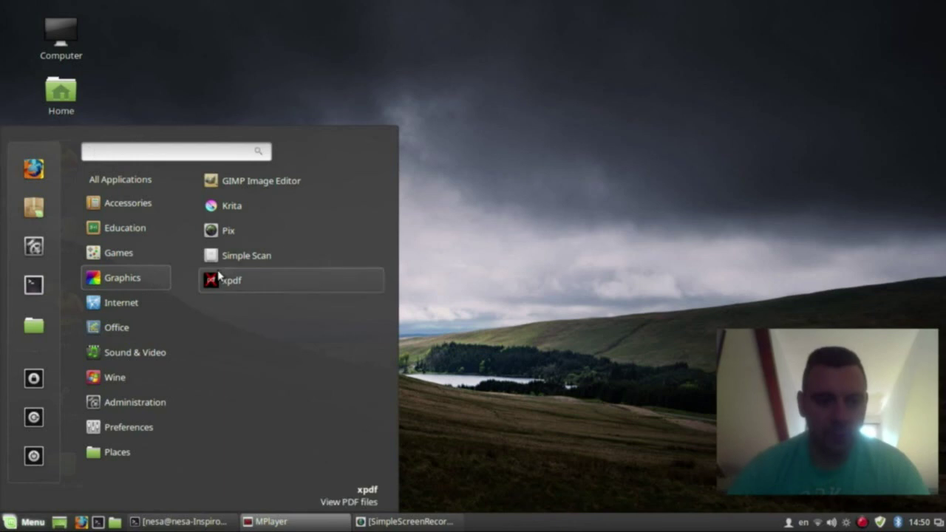
{"action": "left_click", "coordinate": [238, 206]}
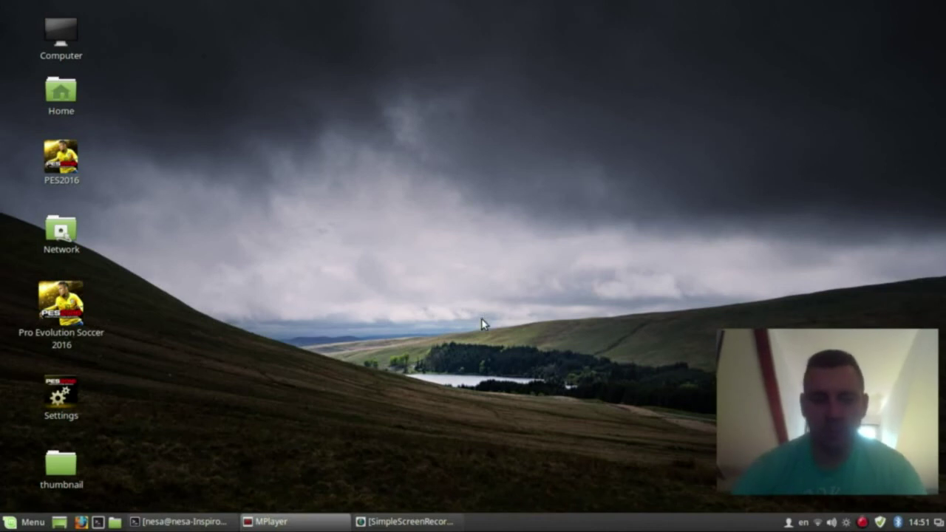
Find and launch VirtualBox, start the Windows7 virtual machine, and dismiss its keyboard capture notice.
{"action": "left_click", "coordinate": [15, 521]}
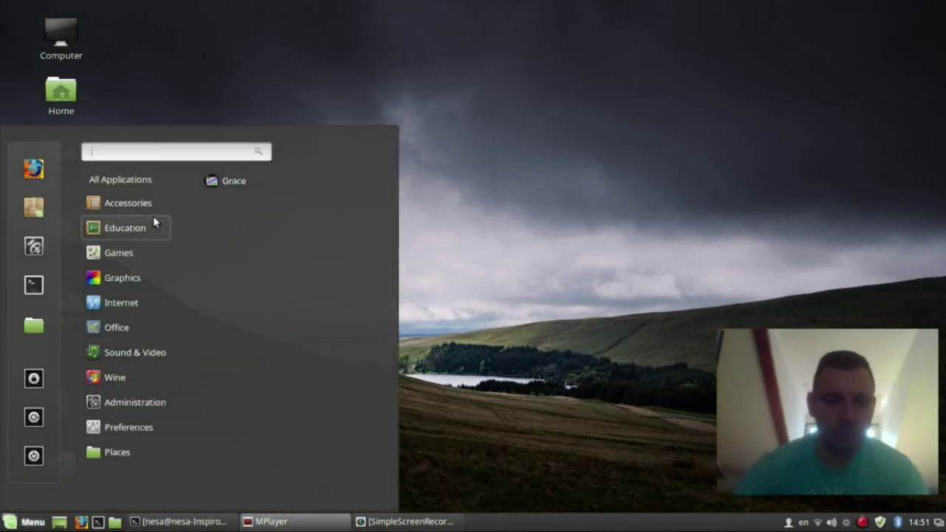
{"action": "mouse_move", "coordinate": [141, 203]}
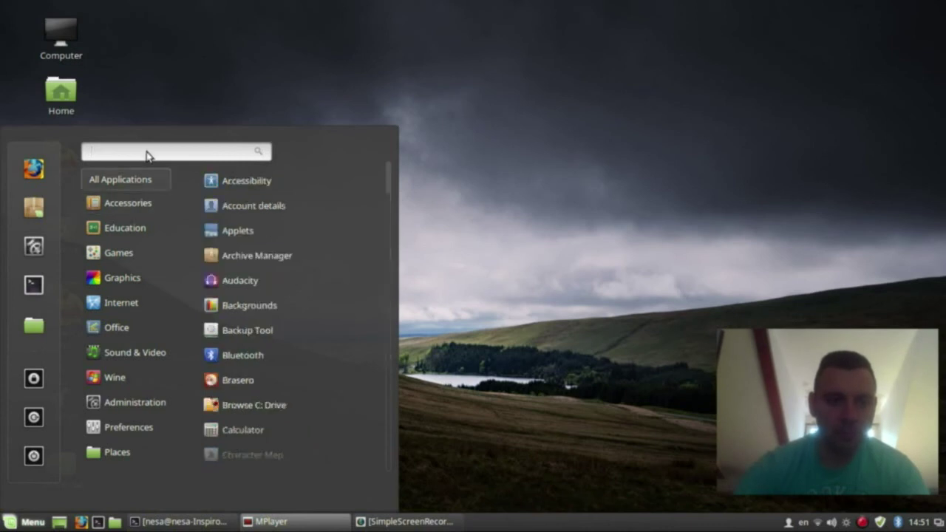
{"action": "type", "text": "virtua"}
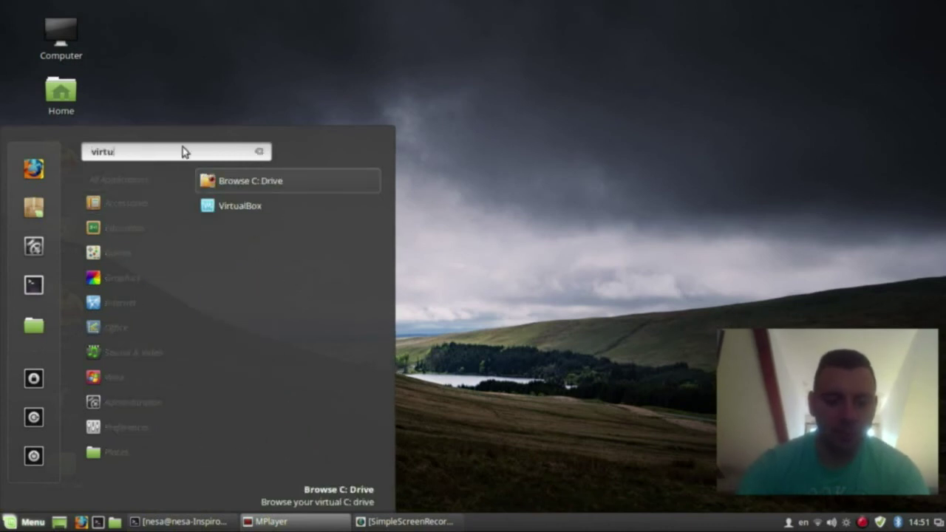
{"action": "left_click", "coordinate": [255, 206]}
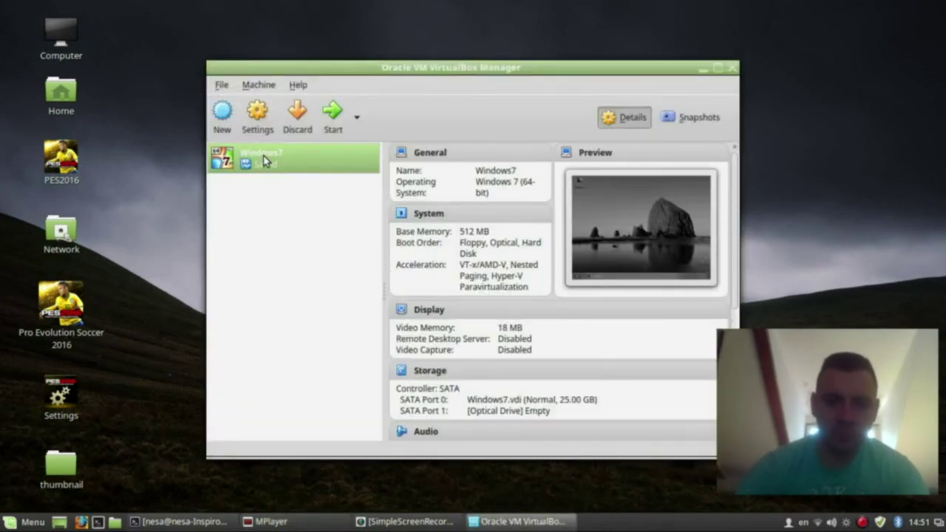
{"action": "double_click", "coordinate": [267, 161]}
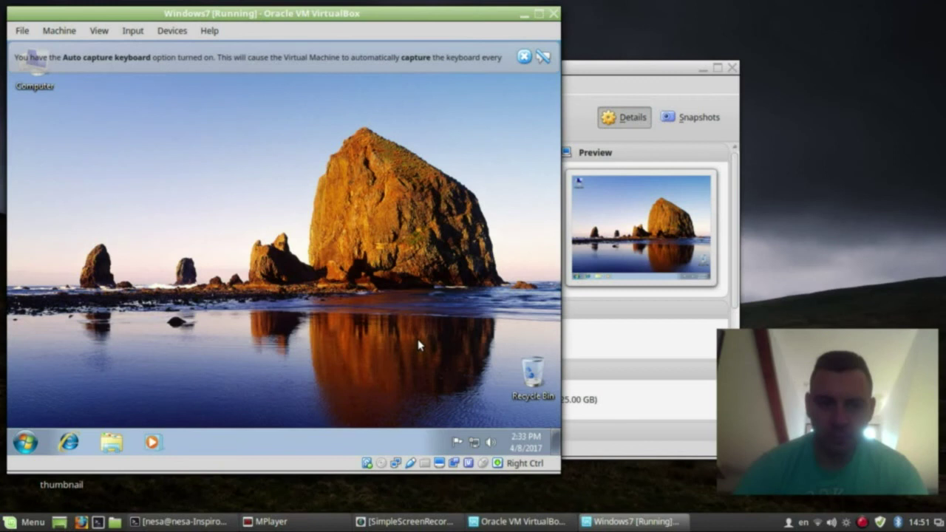
{"action": "left_click", "coordinate": [524, 57]}
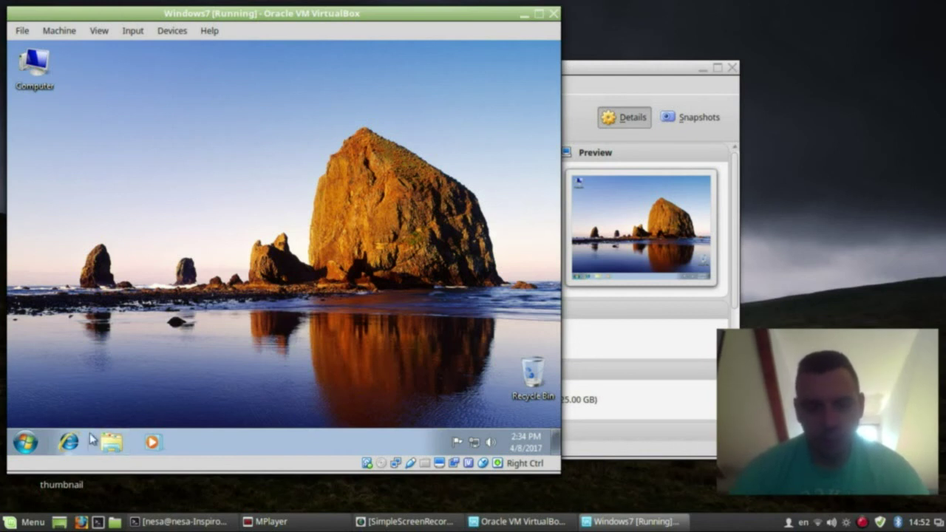
In the Windows 7 guest, open Windows Explorer and apply the Scenes theme through Personalization.
{"action": "left_click", "coordinate": [113, 443]}
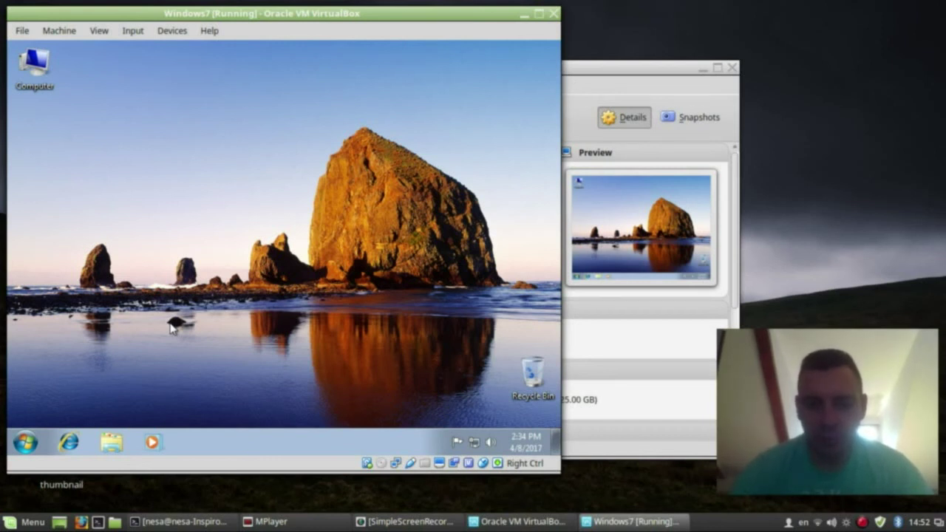
{"action": "right_click", "coordinate": [442, 367]}
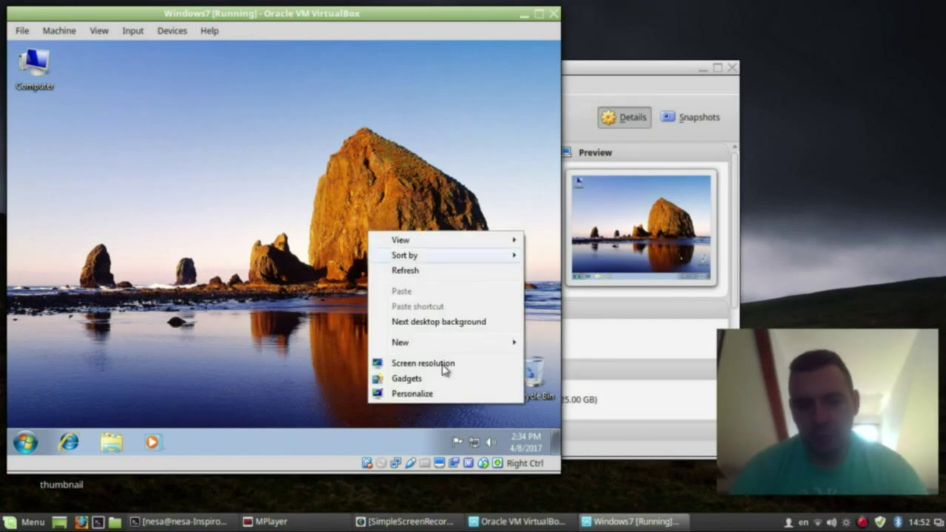
{"action": "left_click", "coordinate": [399, 394]}
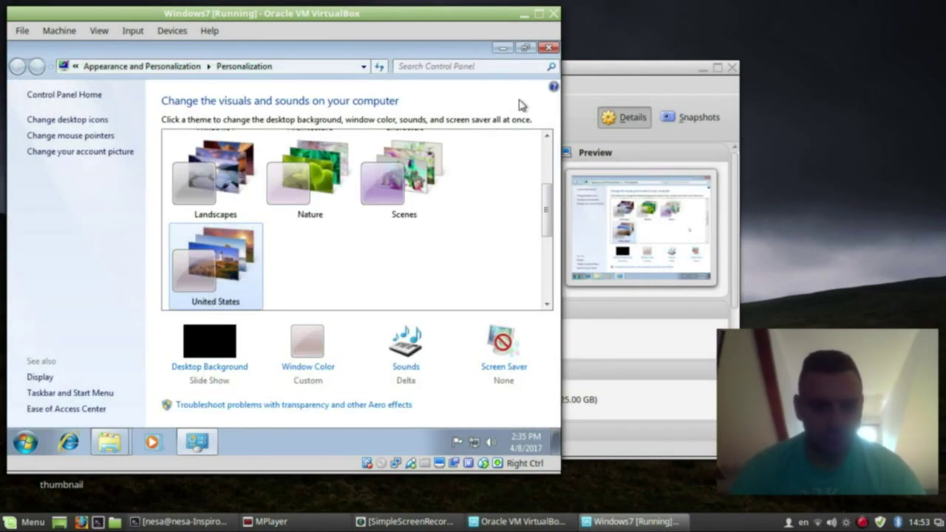
{"action": "left_click", "coordinate": [425, 185]}
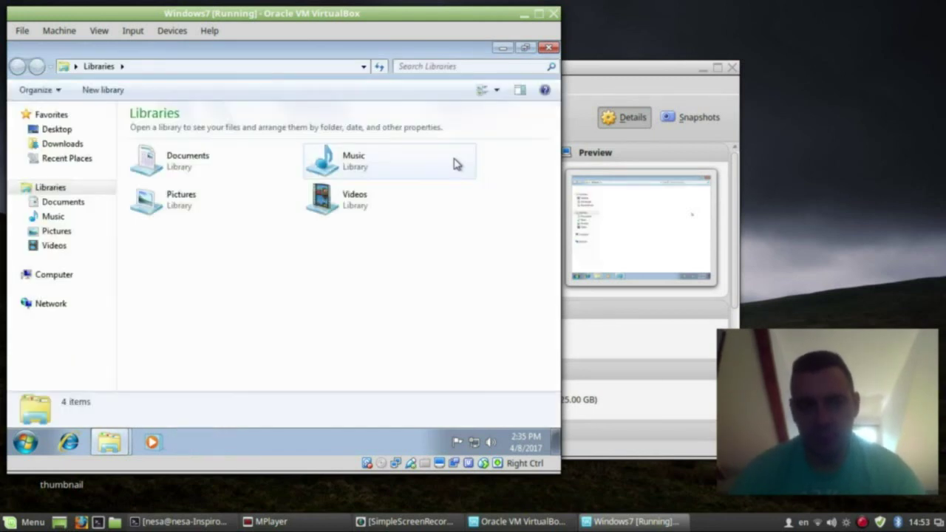
Close the guest's Libraries window and close the Windows7 virtual machine with its machine state saved.
{"action": "left_click", "coordinate": [548, 48]}
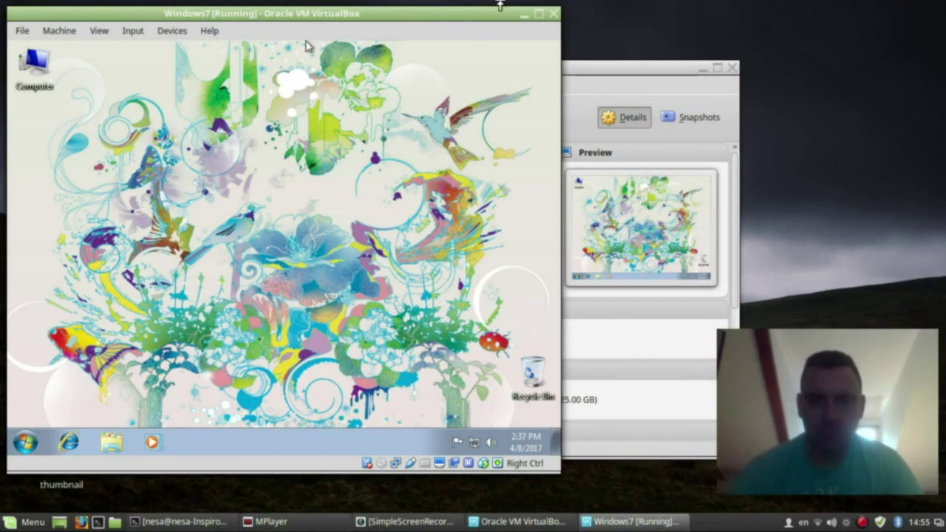
{"action": "left_click", "coordinate": [553, 13]}
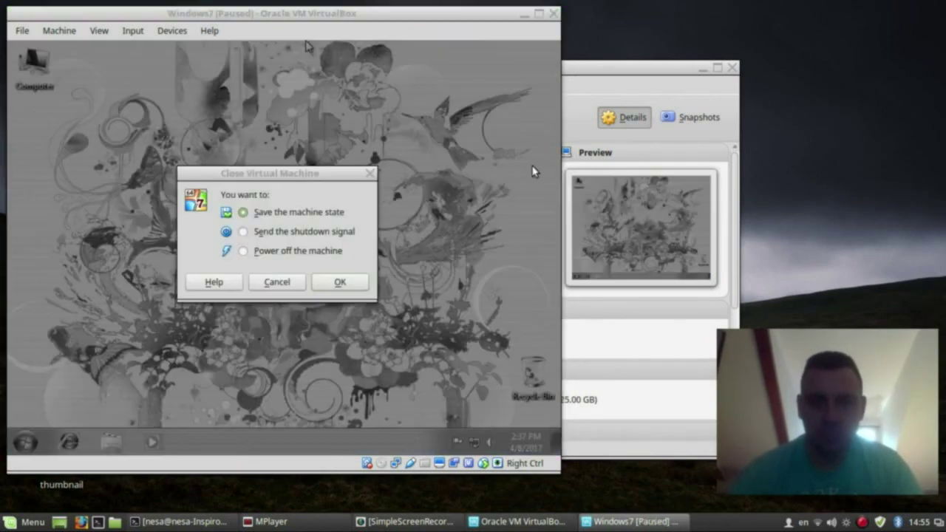
{"action": "left_click", "coordinate": [342, 281]}
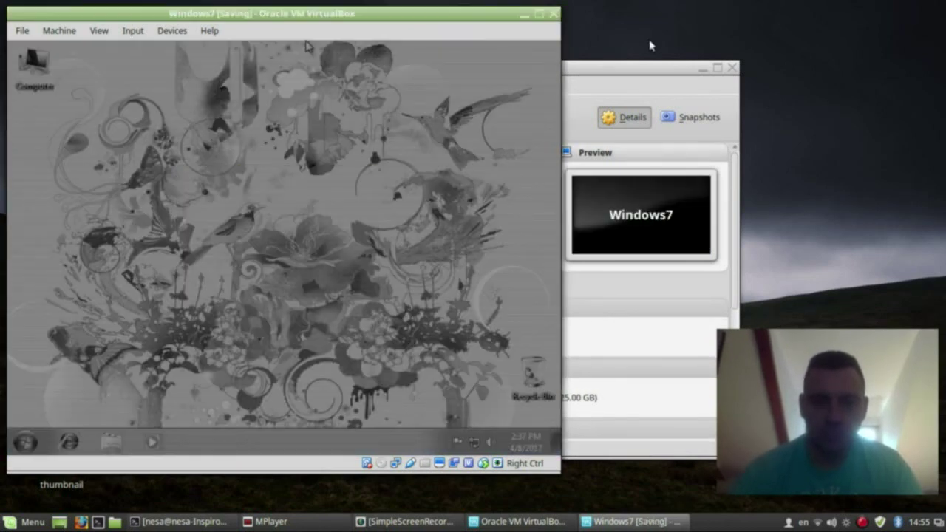